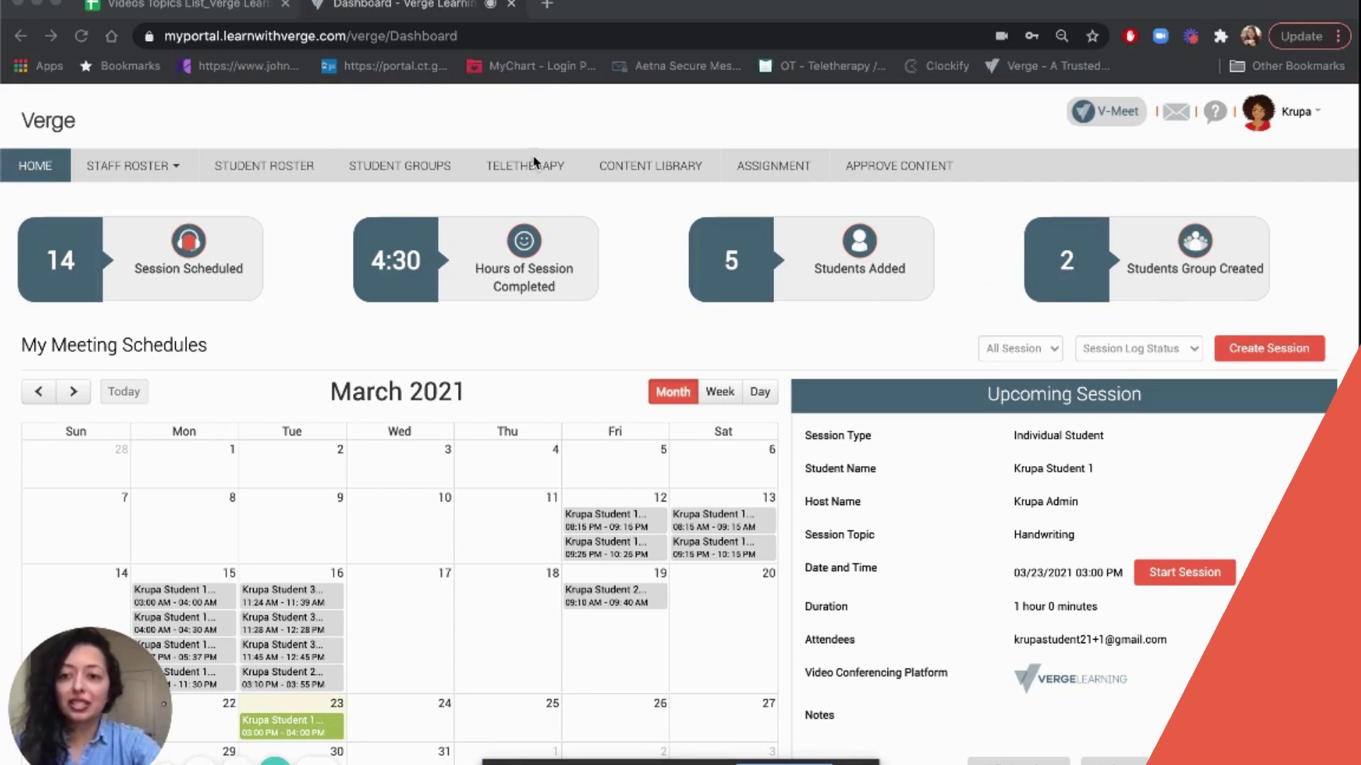
Review the home dashboard's session statistics, March 2021 meeting calendar and upcoming session details.
scroll(365, 329, "down", 1)
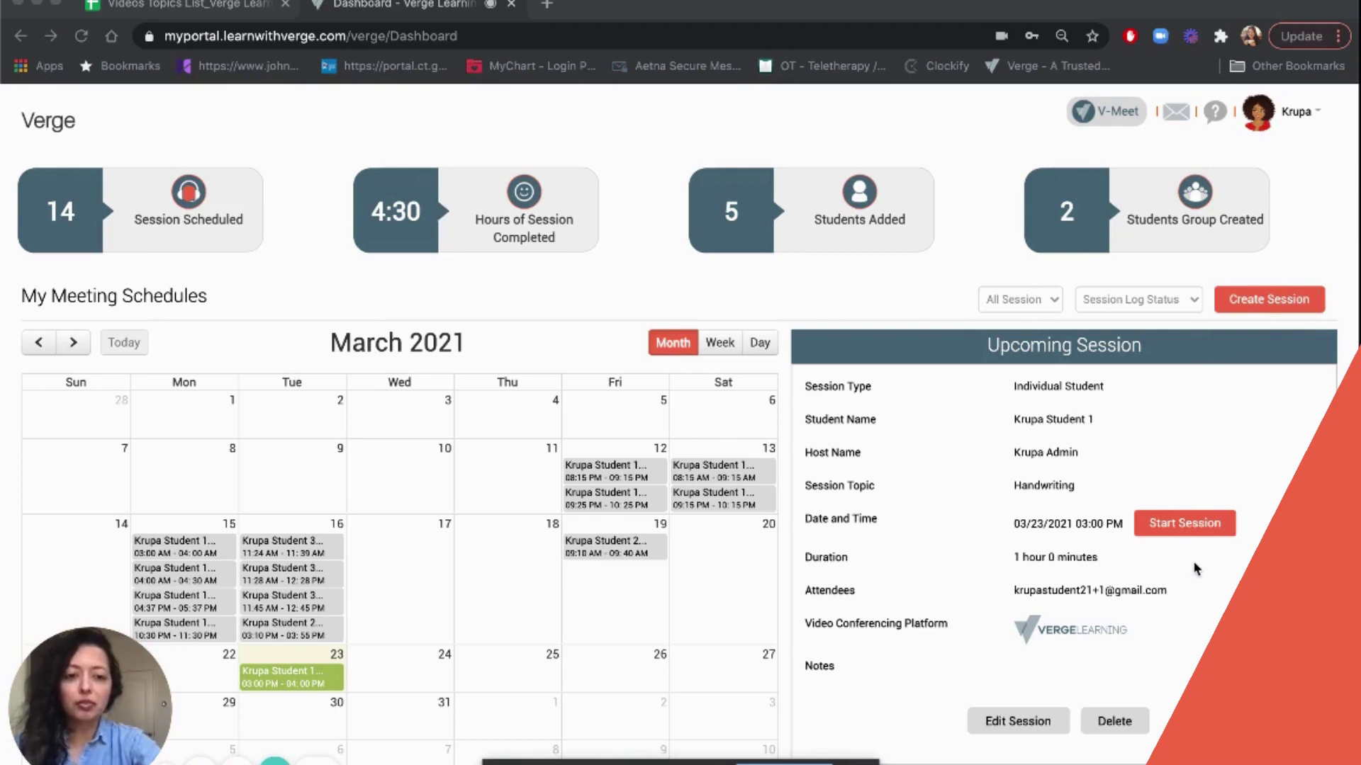
scroll(326, 293, "up", 2)
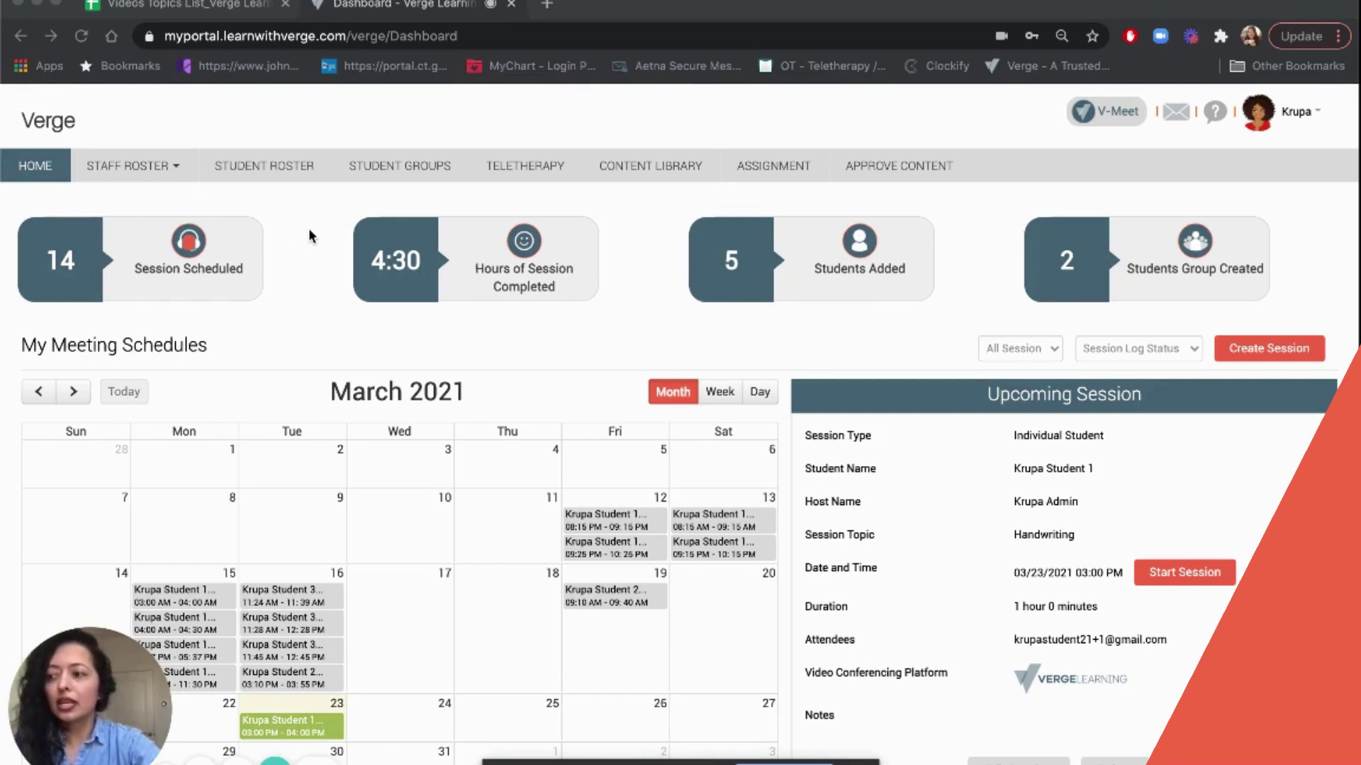
scroll(309, 231, "down", 1)
scroll(310, 230, "up", 1)
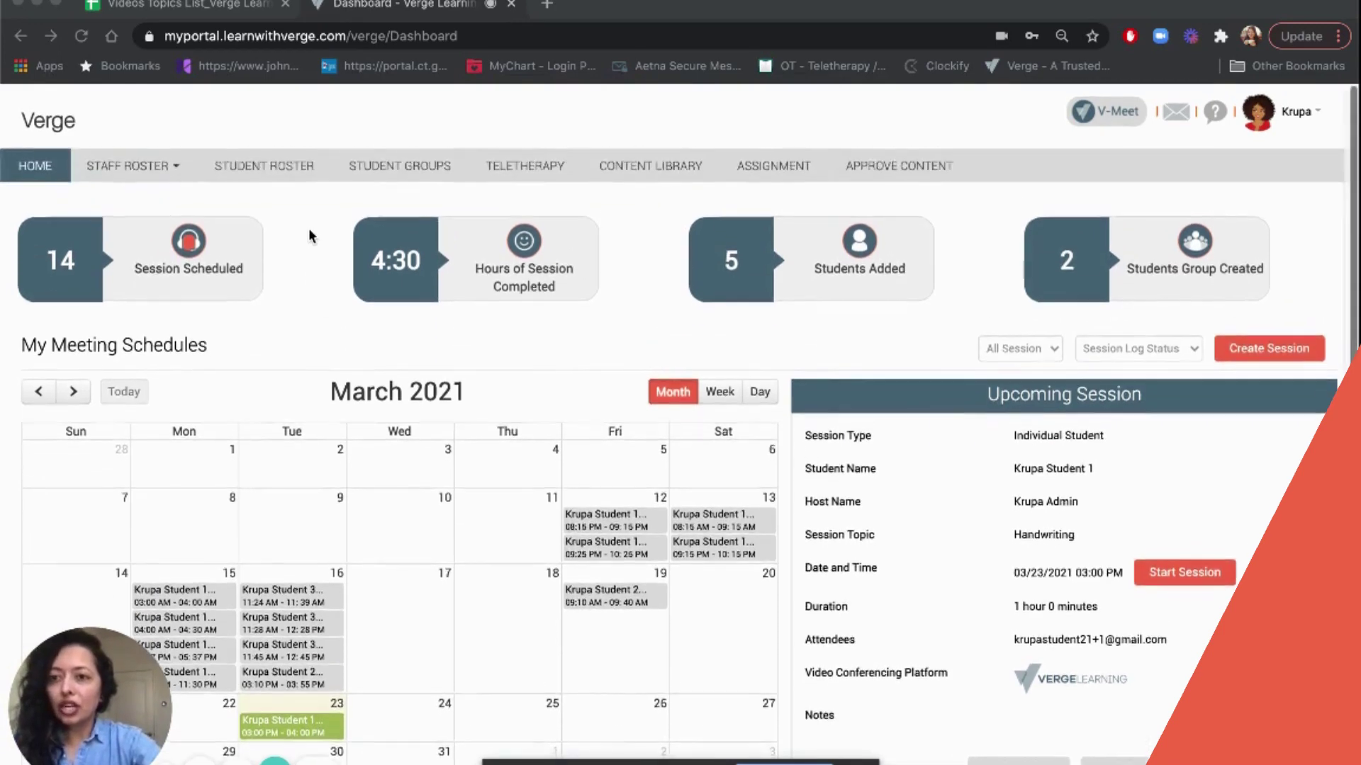
View the staff roster, followed by the list of staff roles.
left_click(147, 159)
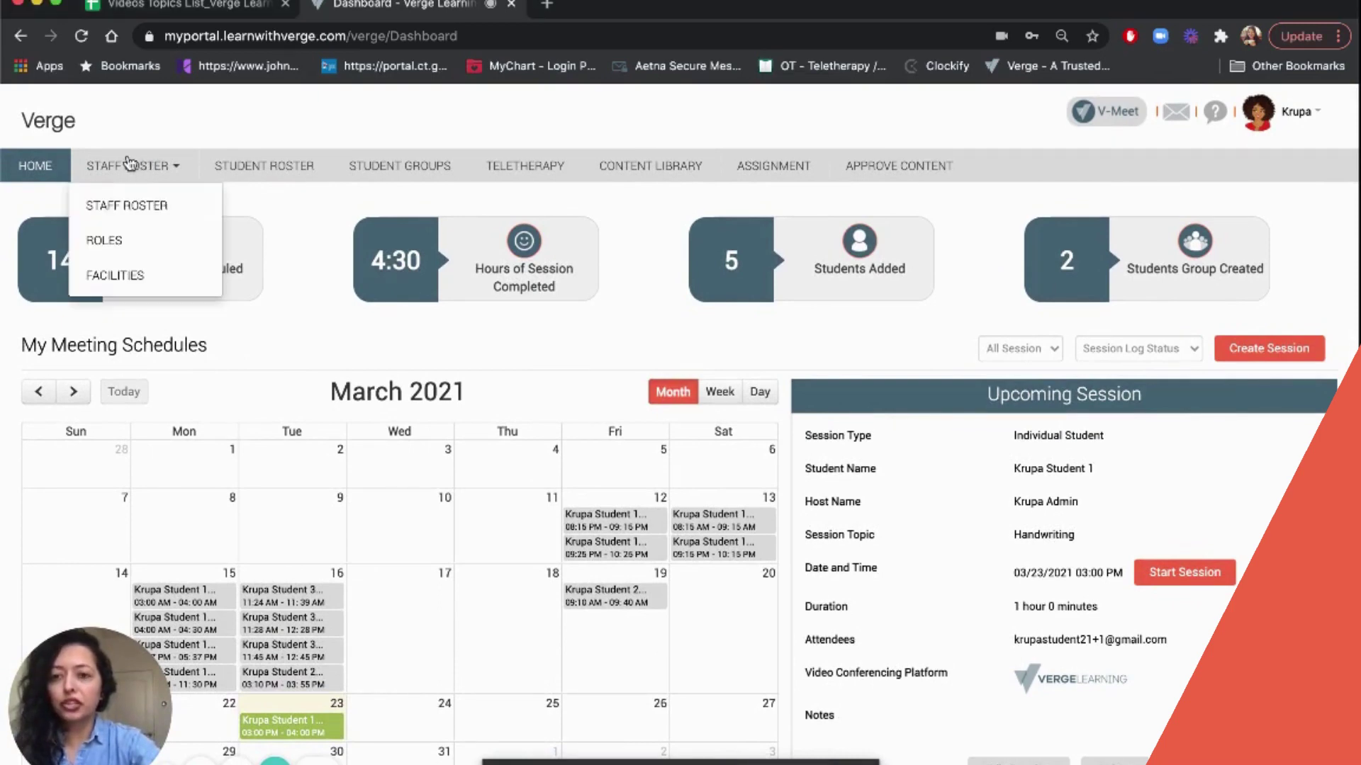
left_click(128, 203)
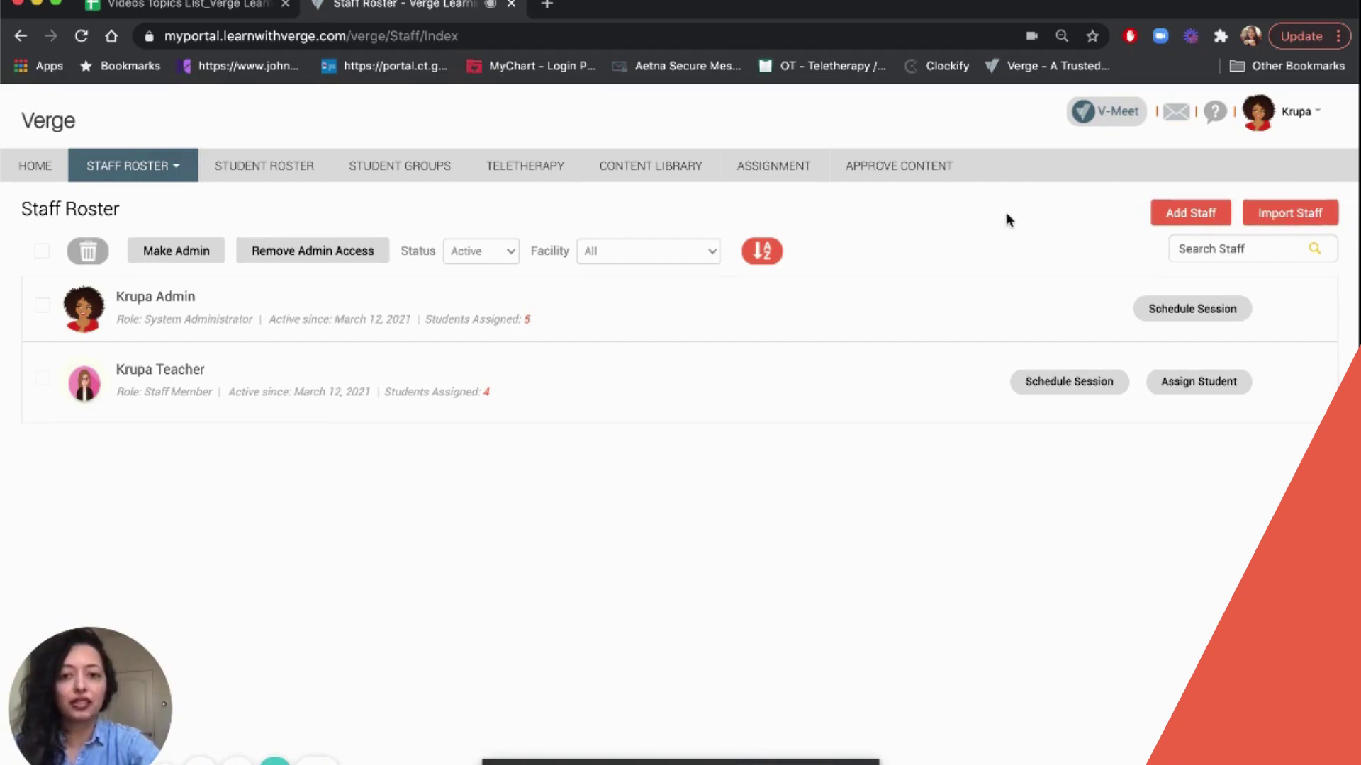
left_click(170, 175)
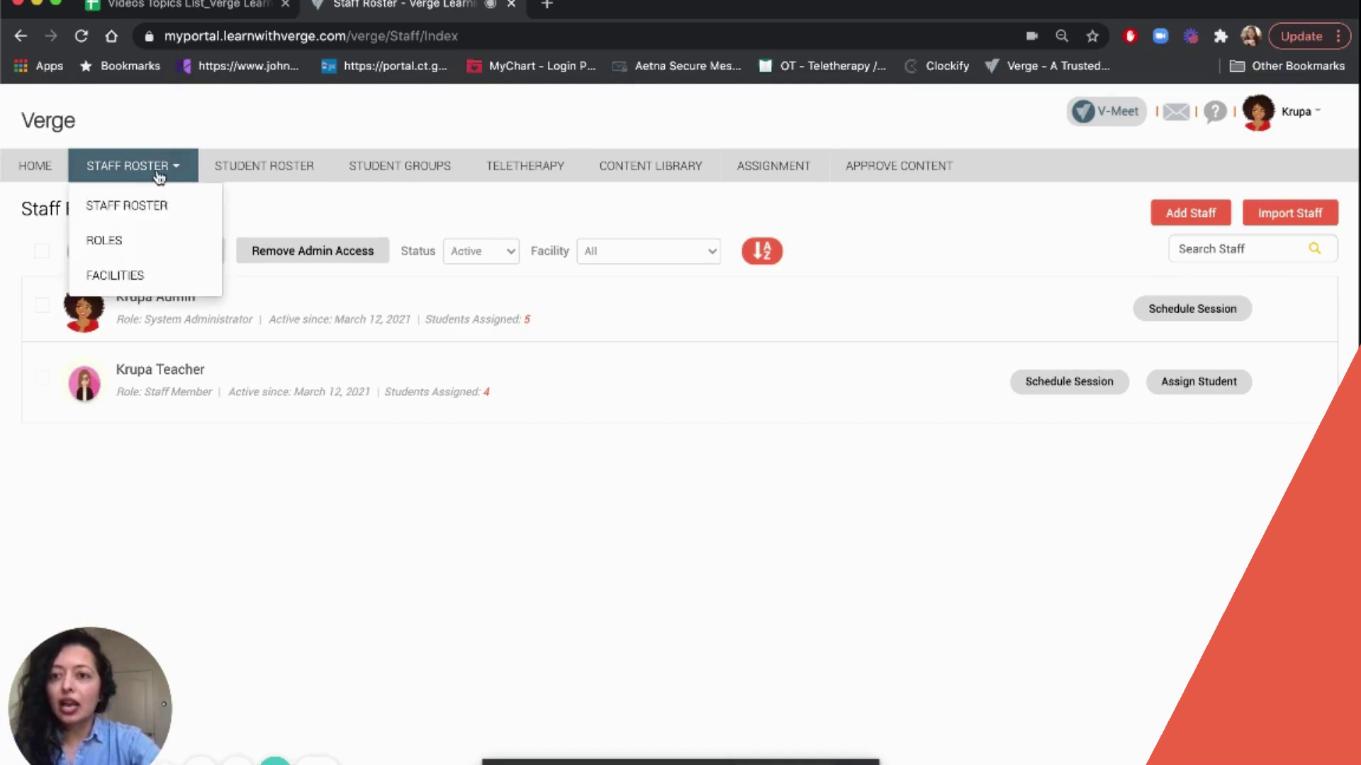
left_click(116, 242)
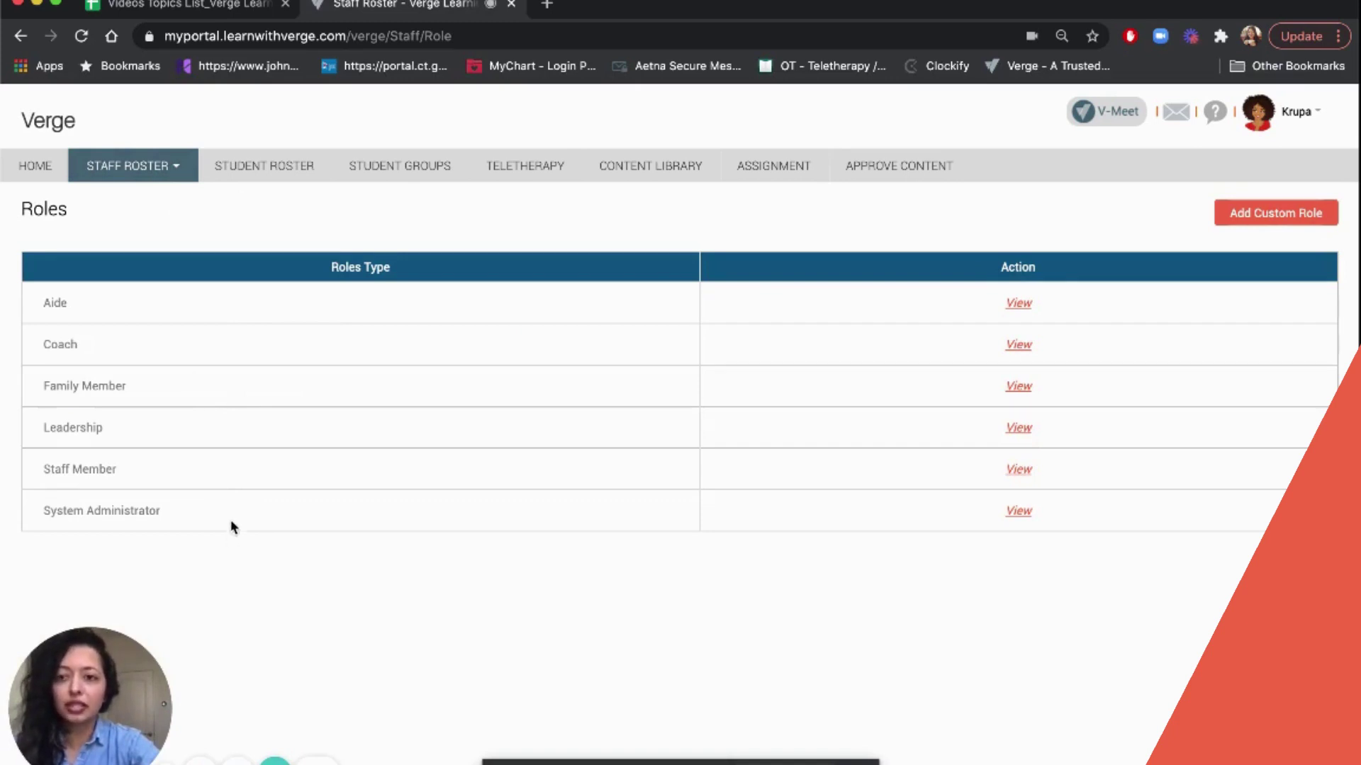
View the Aide role and look through its Setup and Students permissions.
left_click(1020, 307)
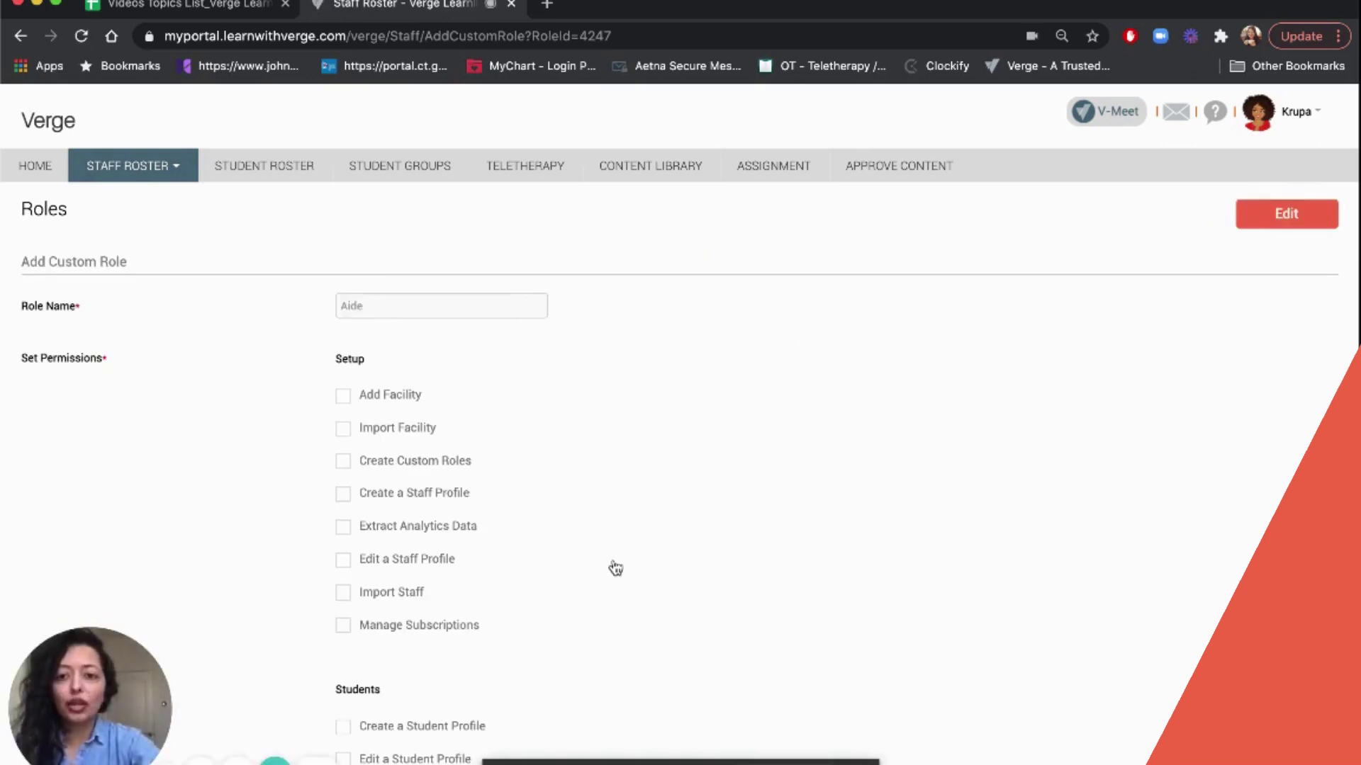
scroll(615, 568, "down", 5)
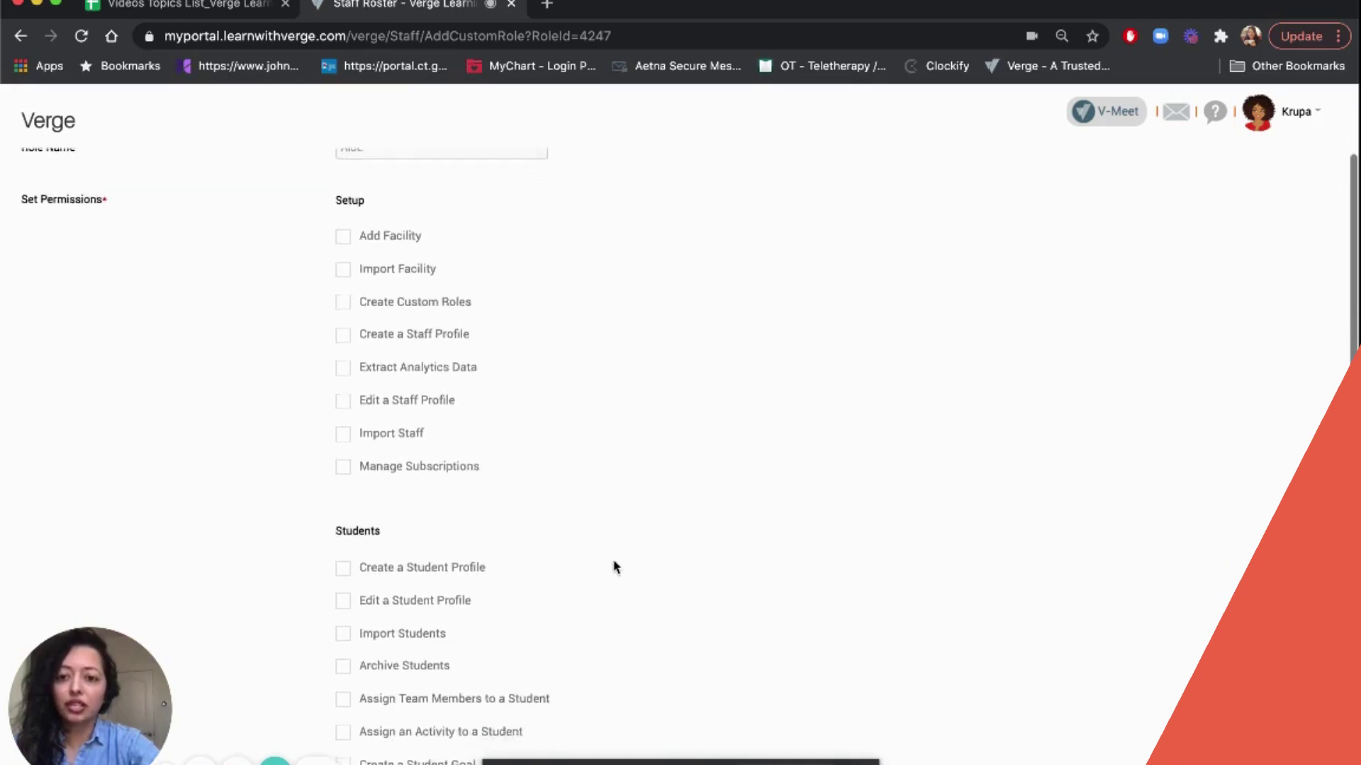
scroll(613, 568, "up", 6)
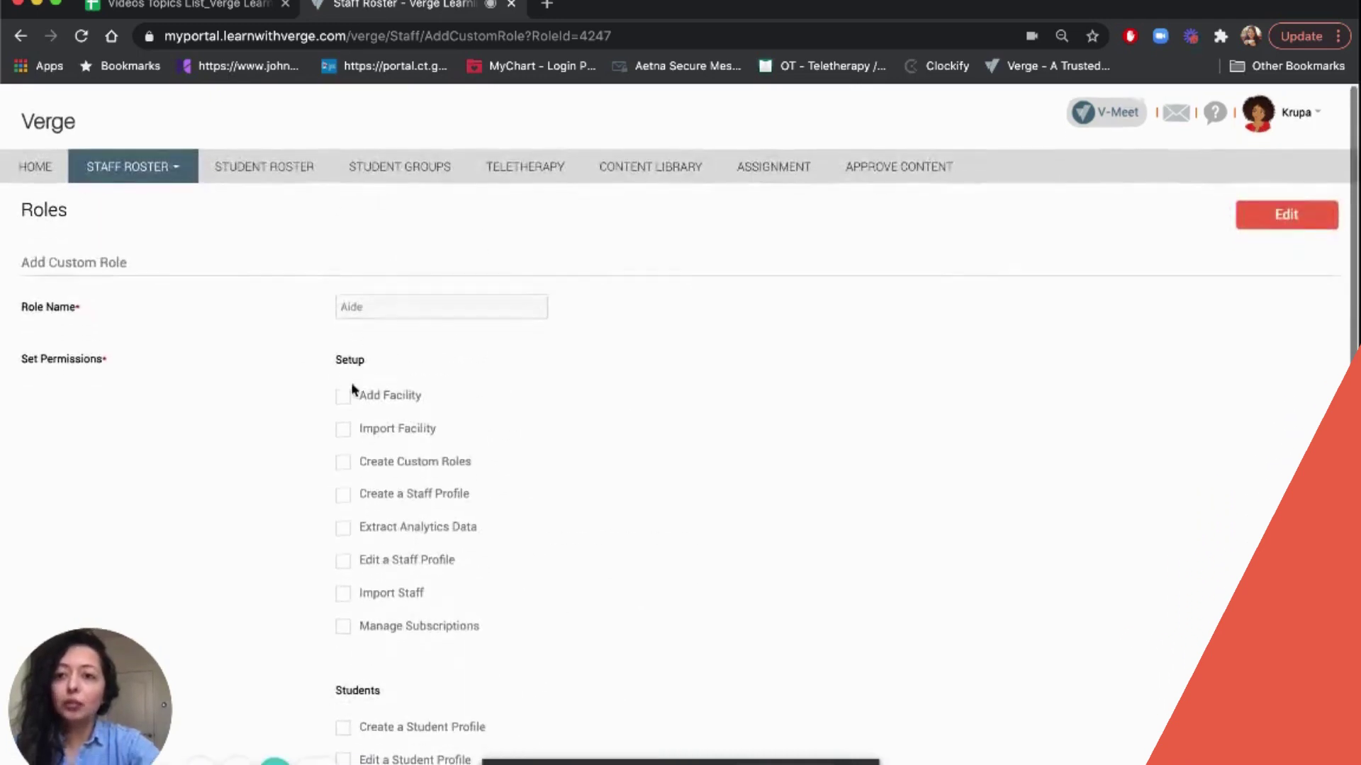
View the Family Member role's permissions from the roles list, and return to the list of roles.
left_click(174, 171)
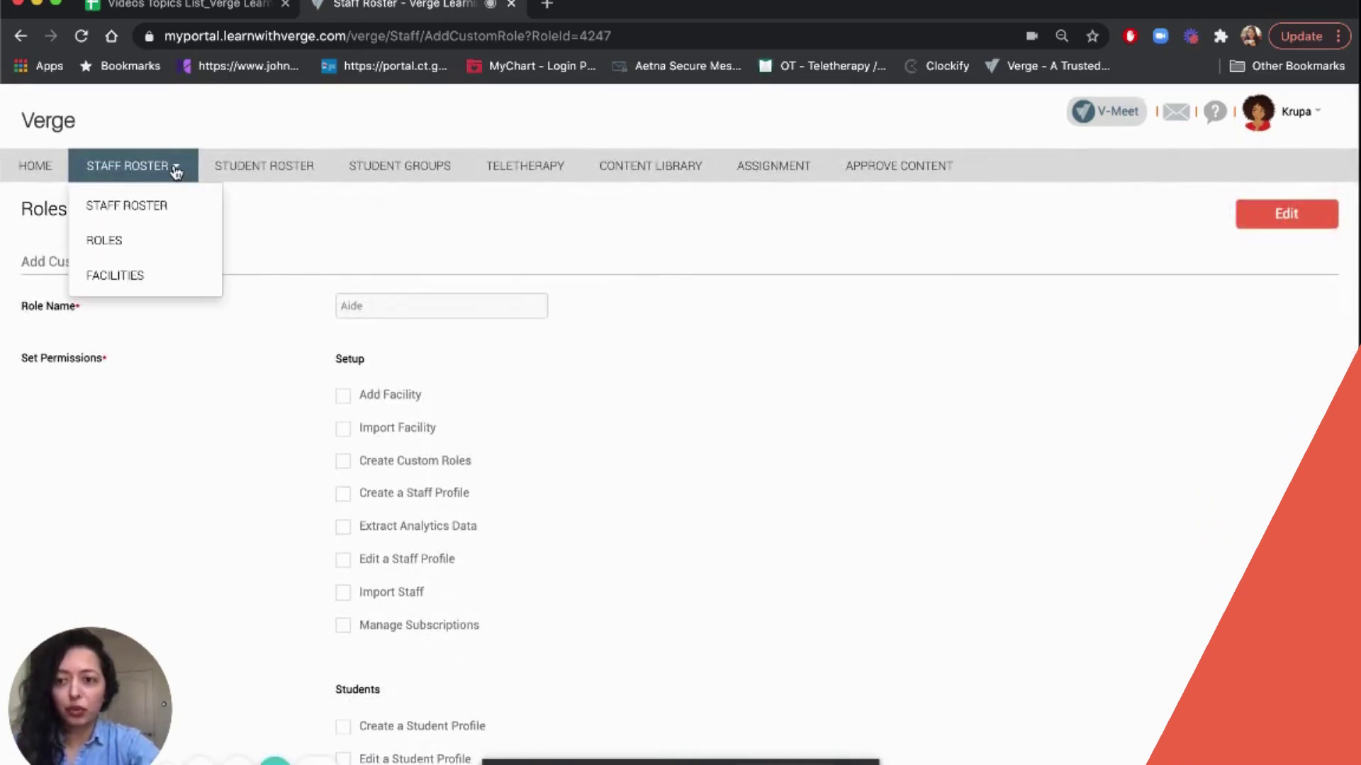
left_click(110, 242)
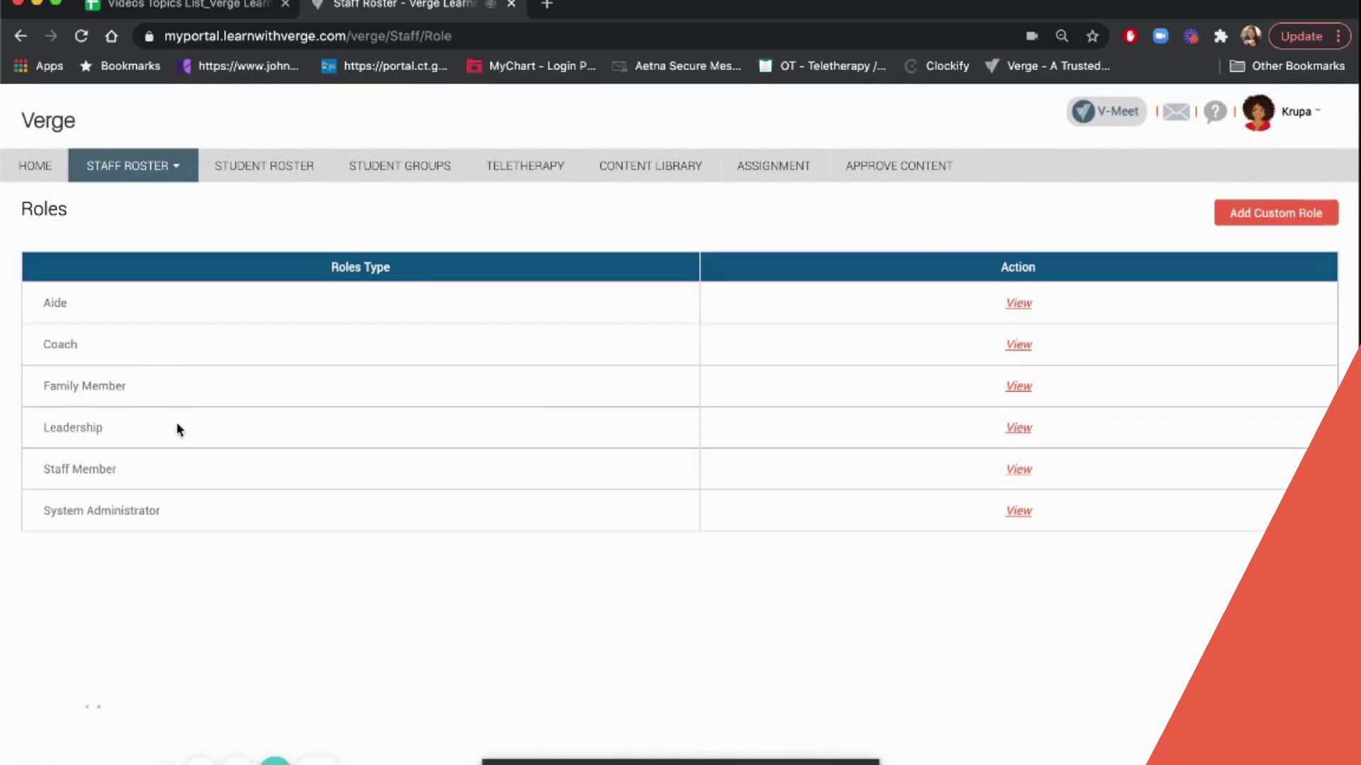
left_click(1018, 387)
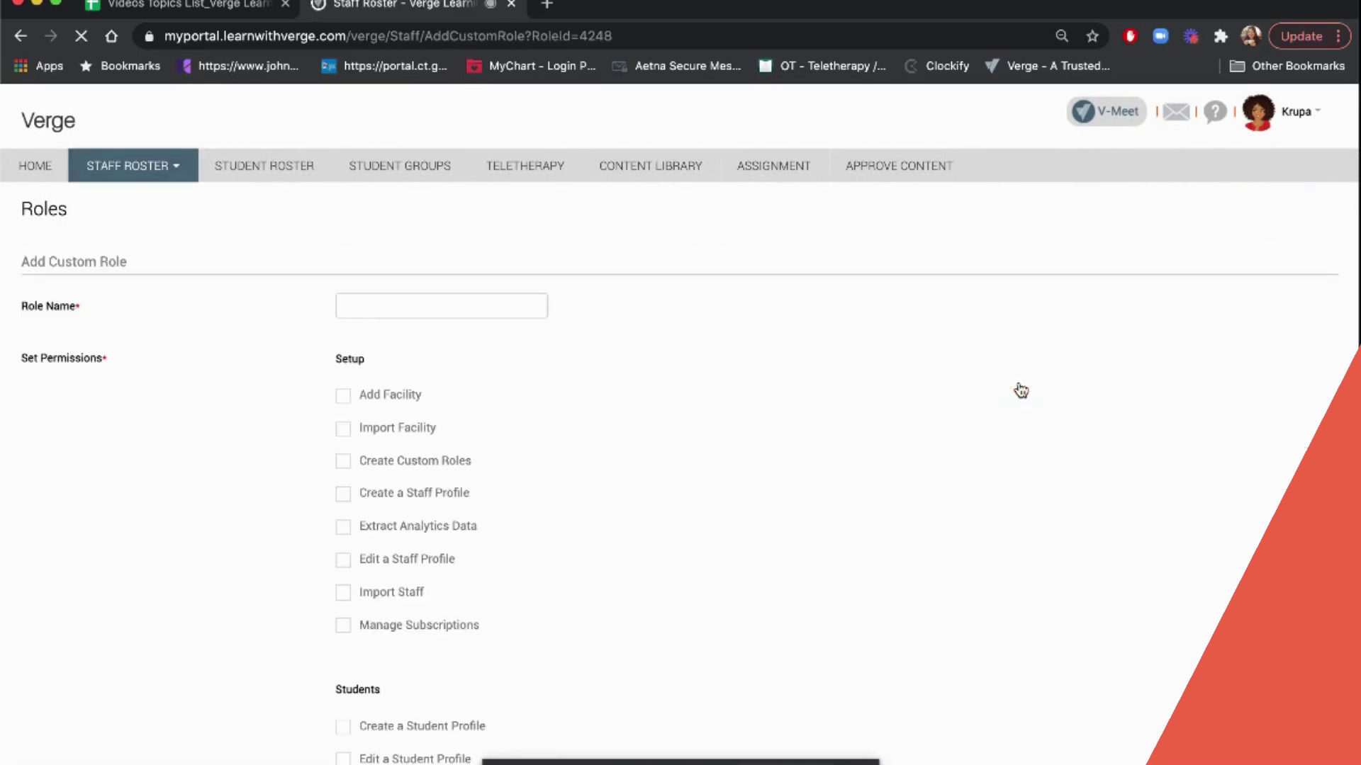
scroll(710, 473, "down", 8)
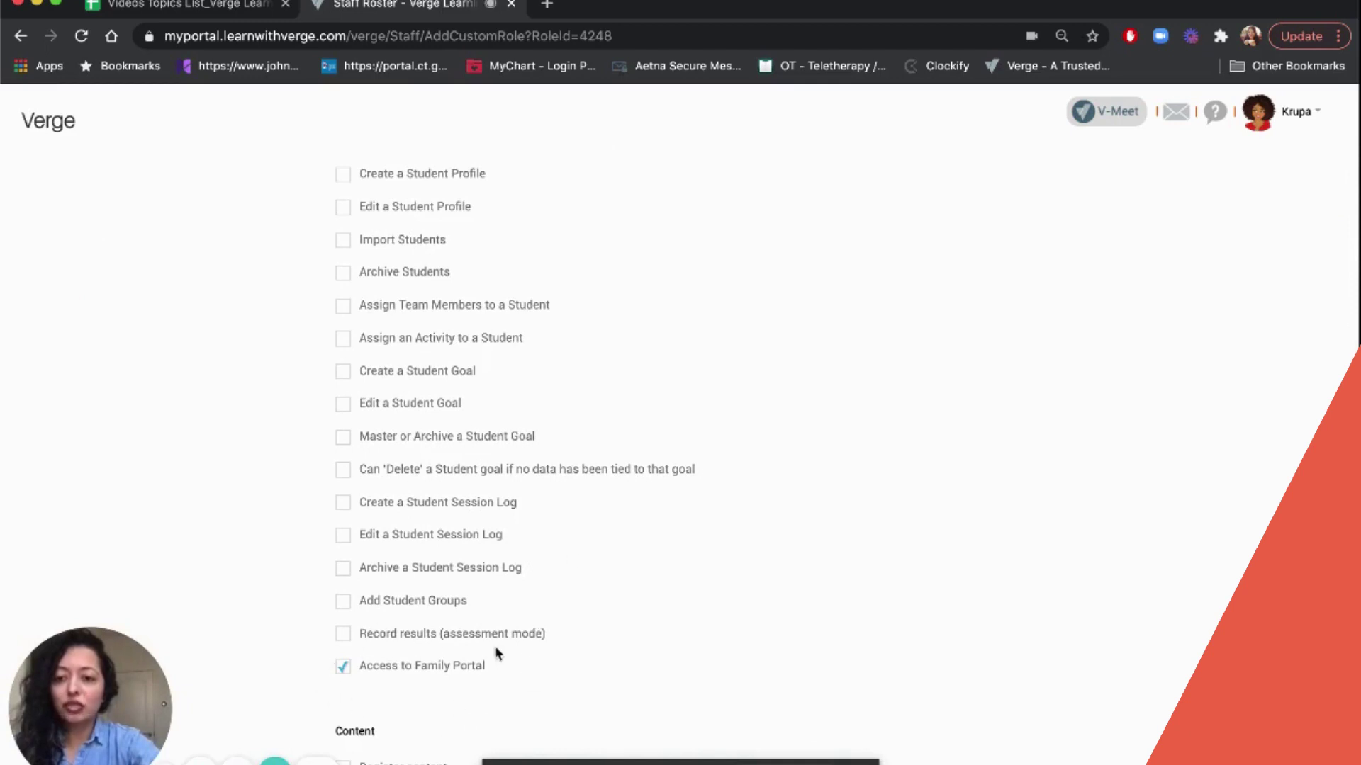
scroll(465, 554, "up", 8)
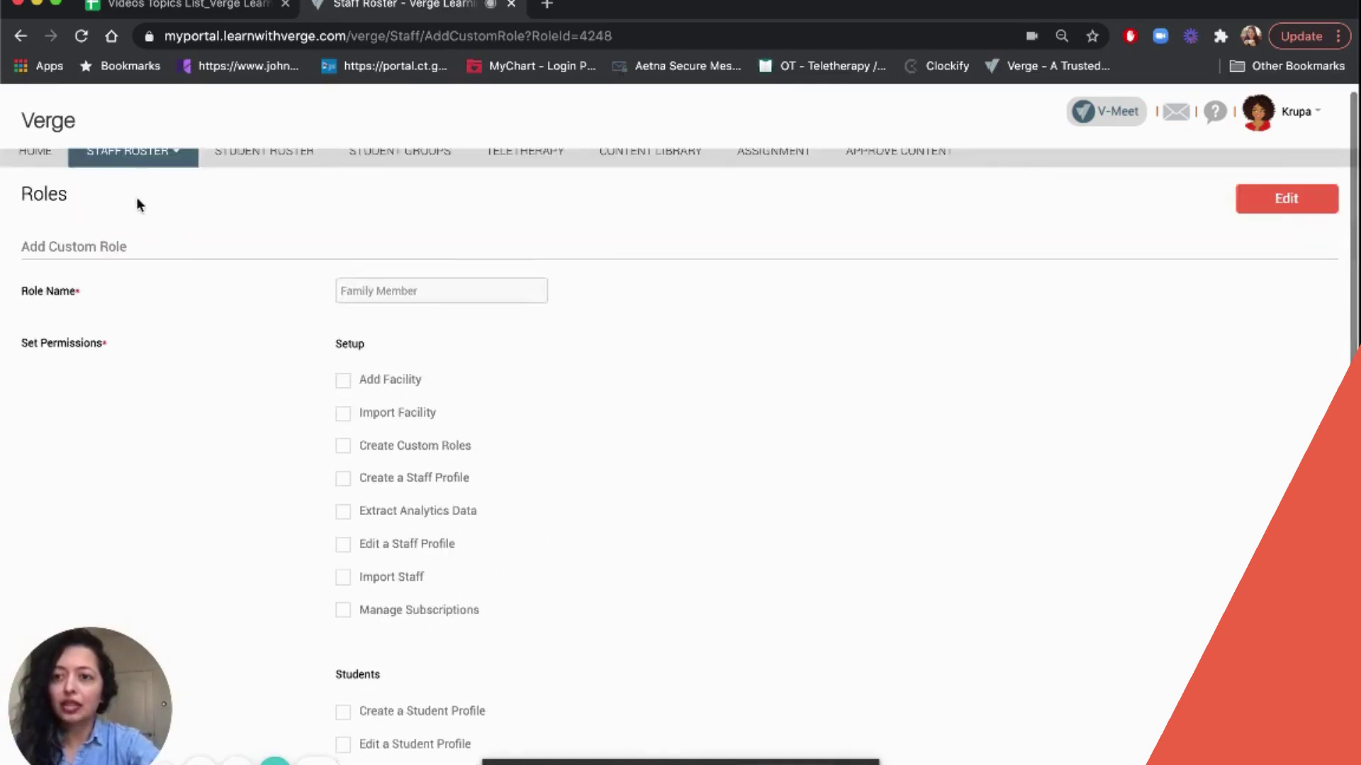
left_click(139, 158)
left_click(112, 225)
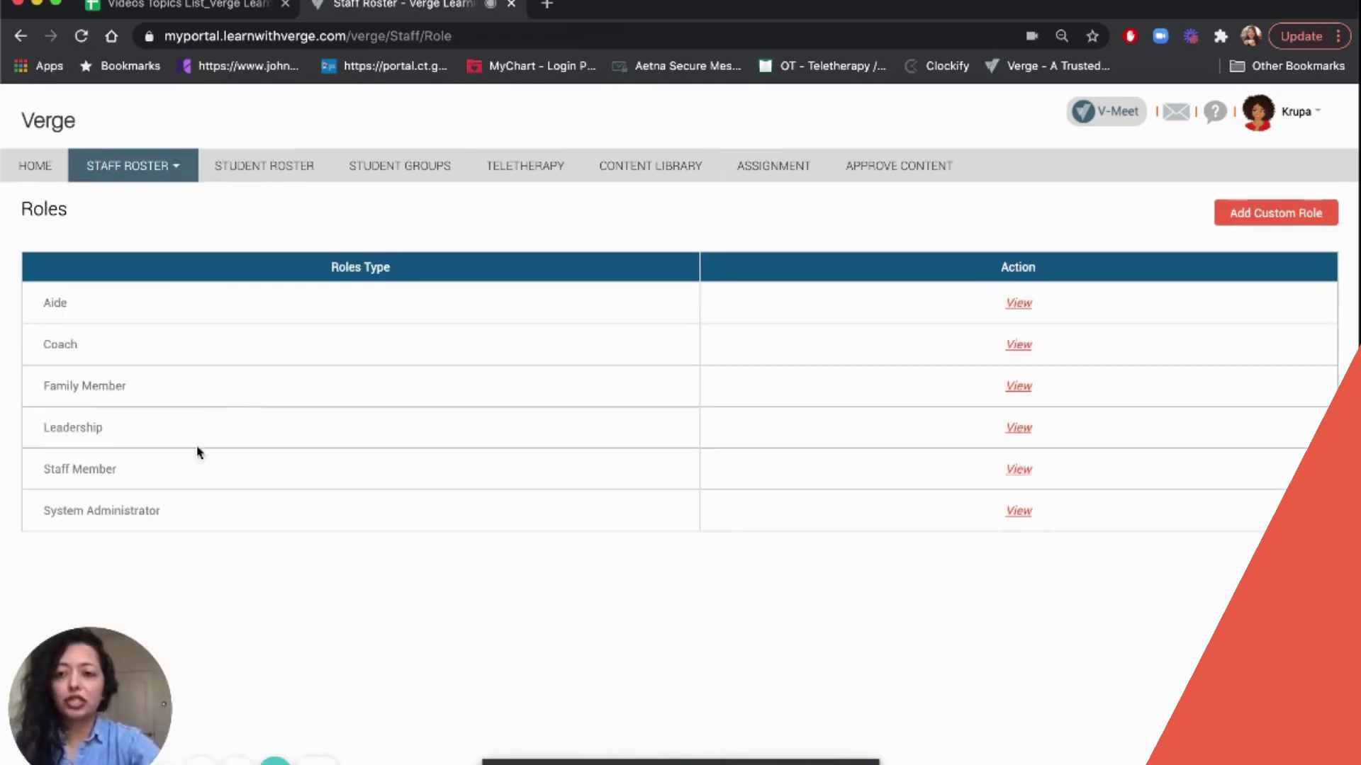
View the list of facilities, followed by the student roster.
left_click(165, 170)
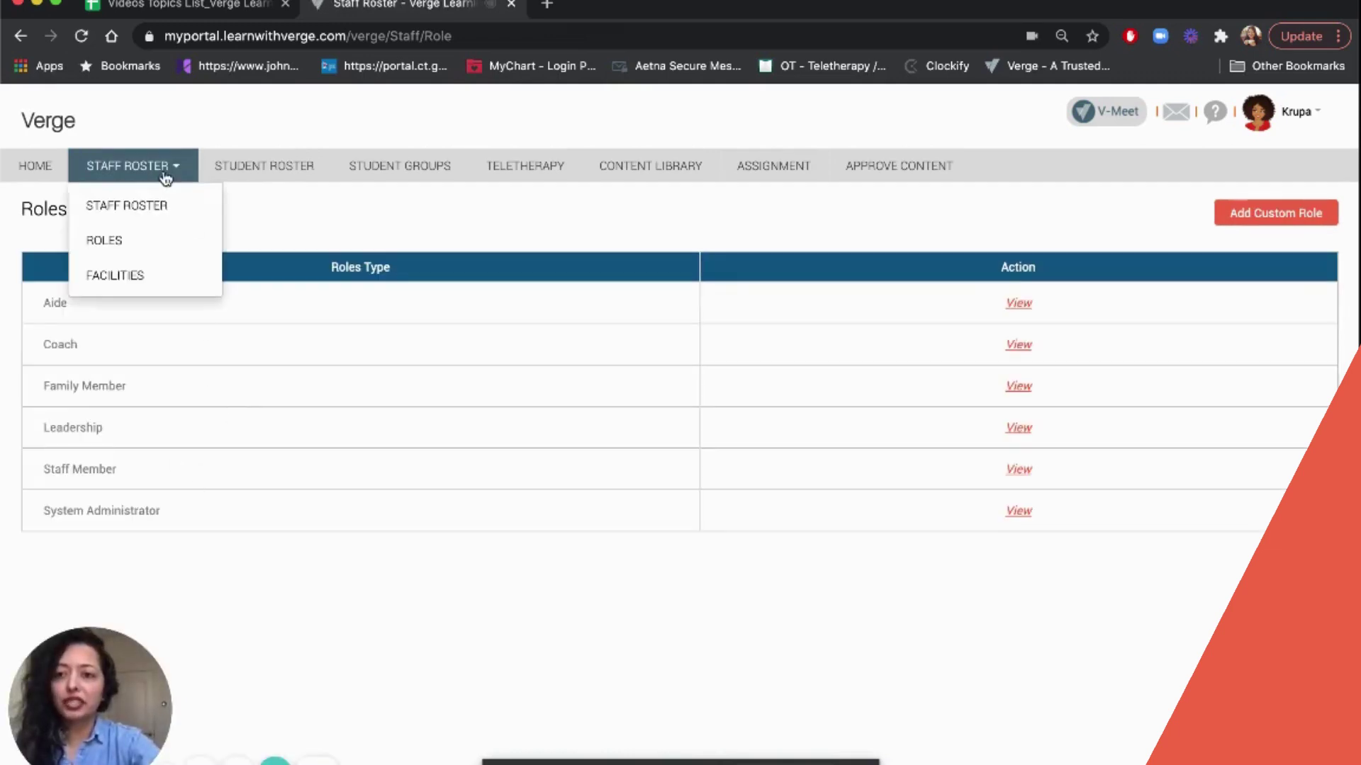
left_click(133, 276)
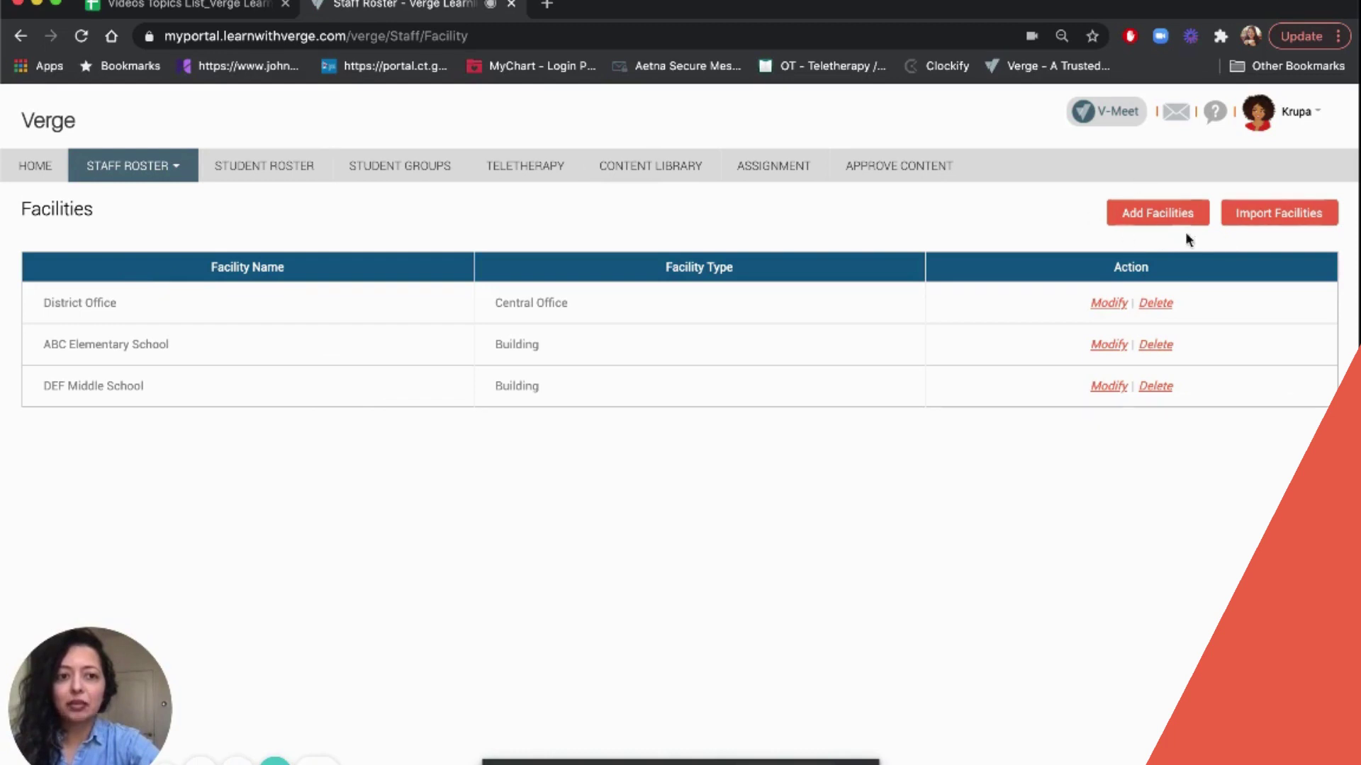
left_click(300, 167)
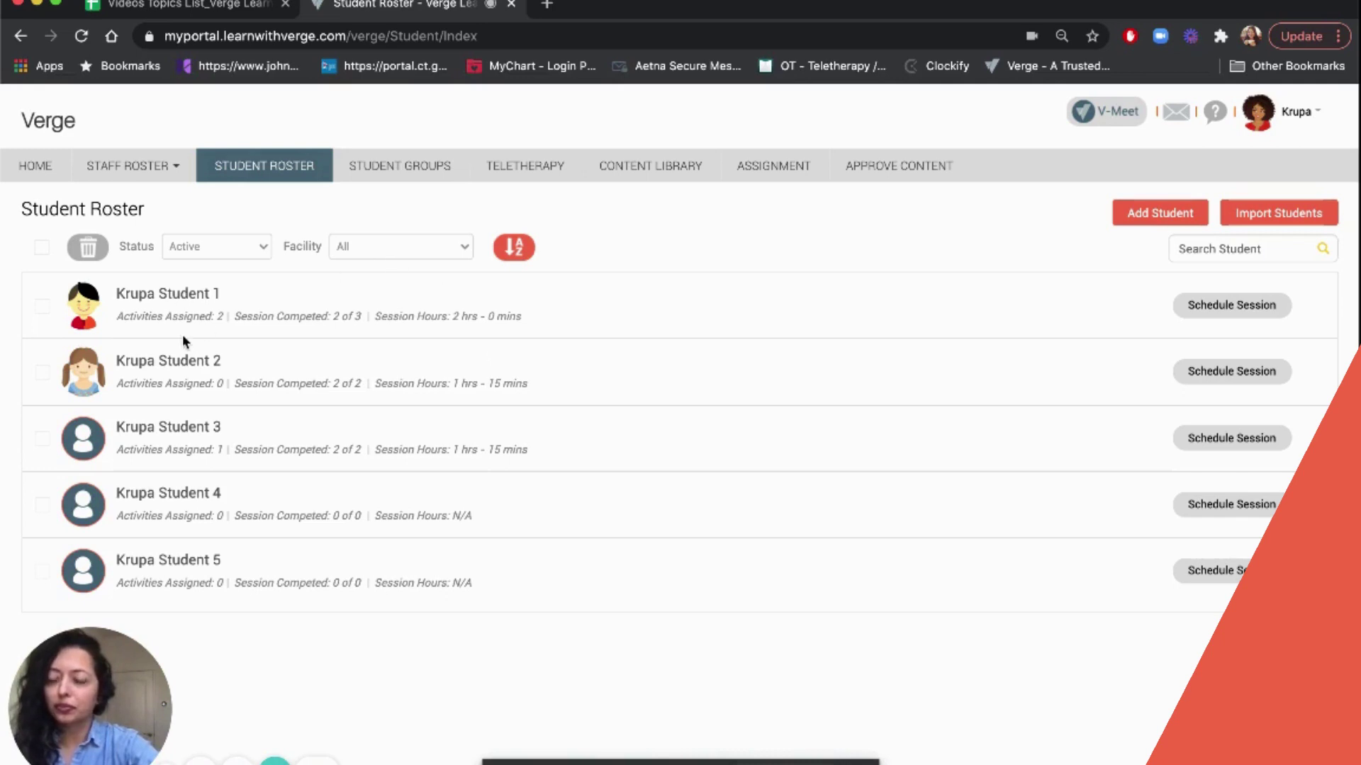
View the student groups page, followed by the teletherapy session schedule.
left_click(386, 173)
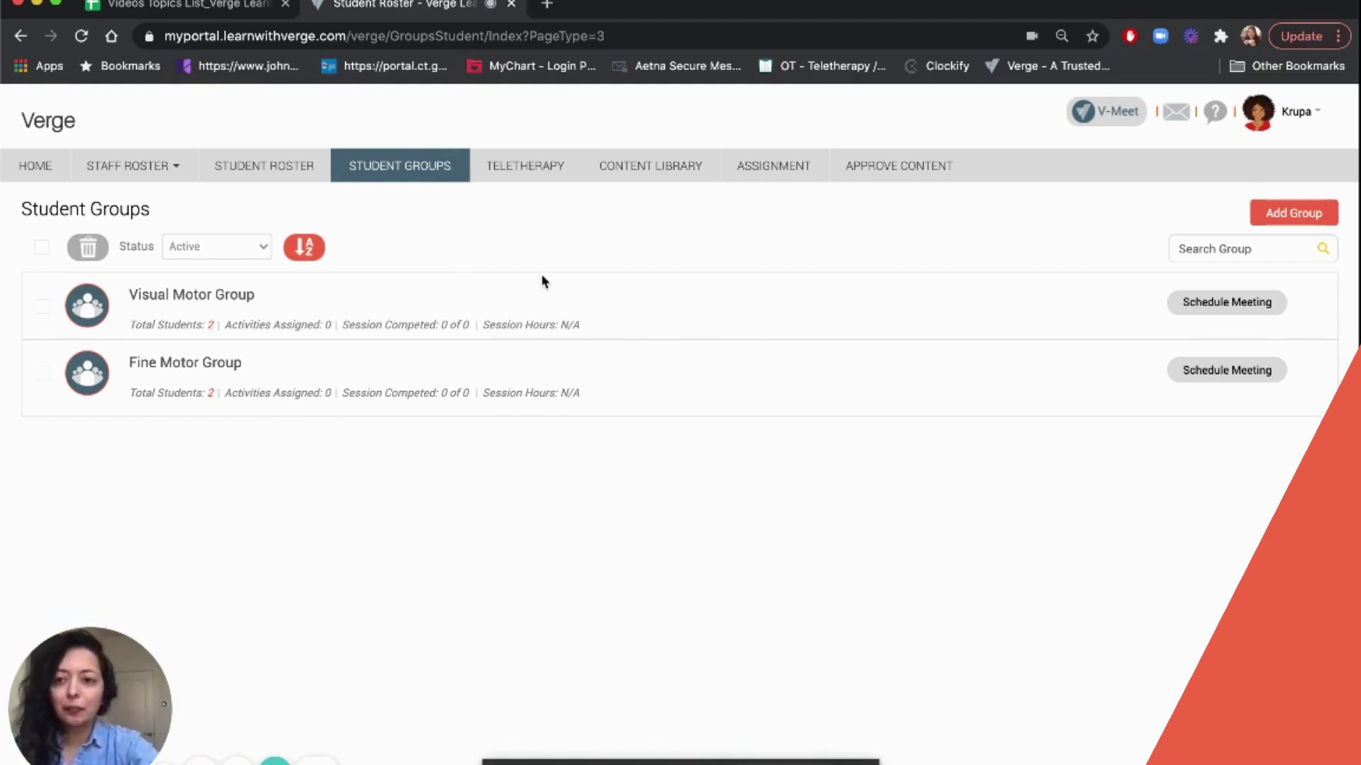
left_click(517, 167)
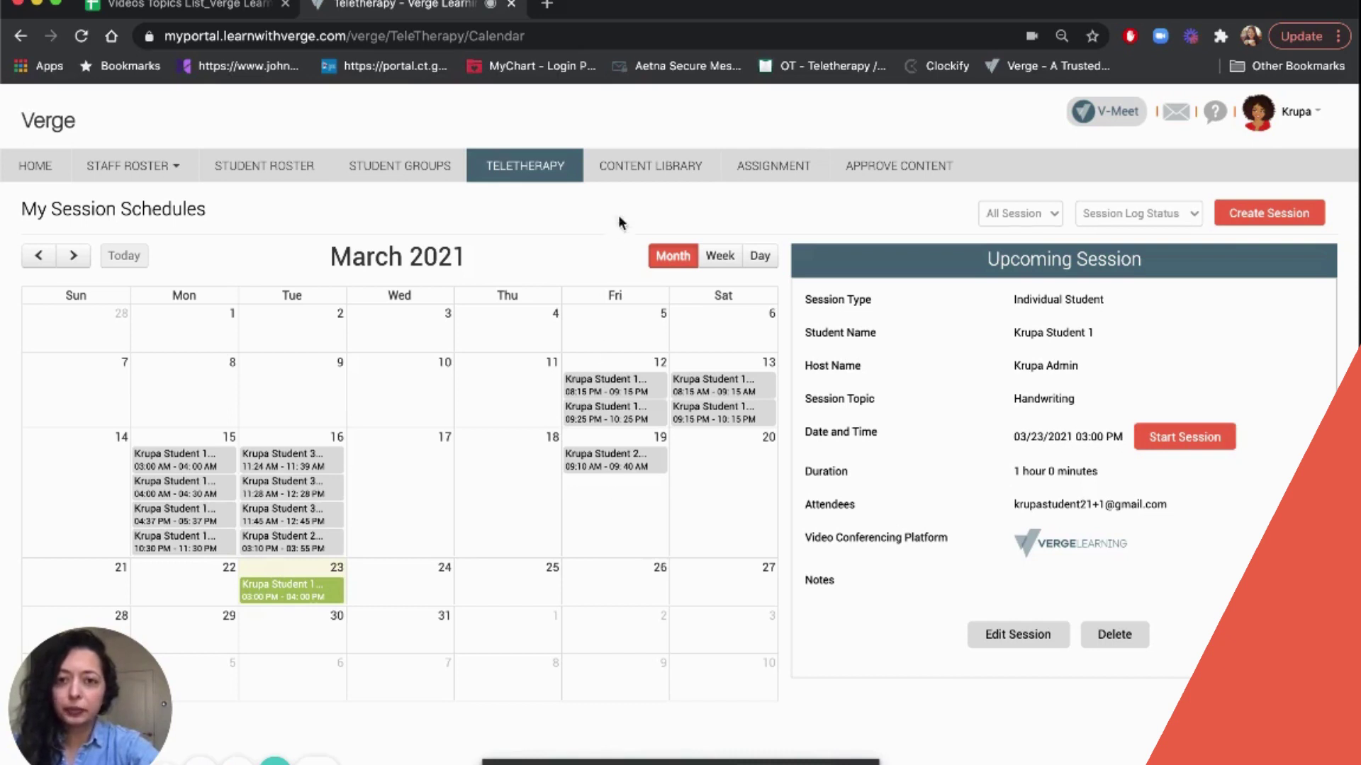
Browse the learning materials in My Library of the content library, followed by My Organization Library.
left_click(649, 177)
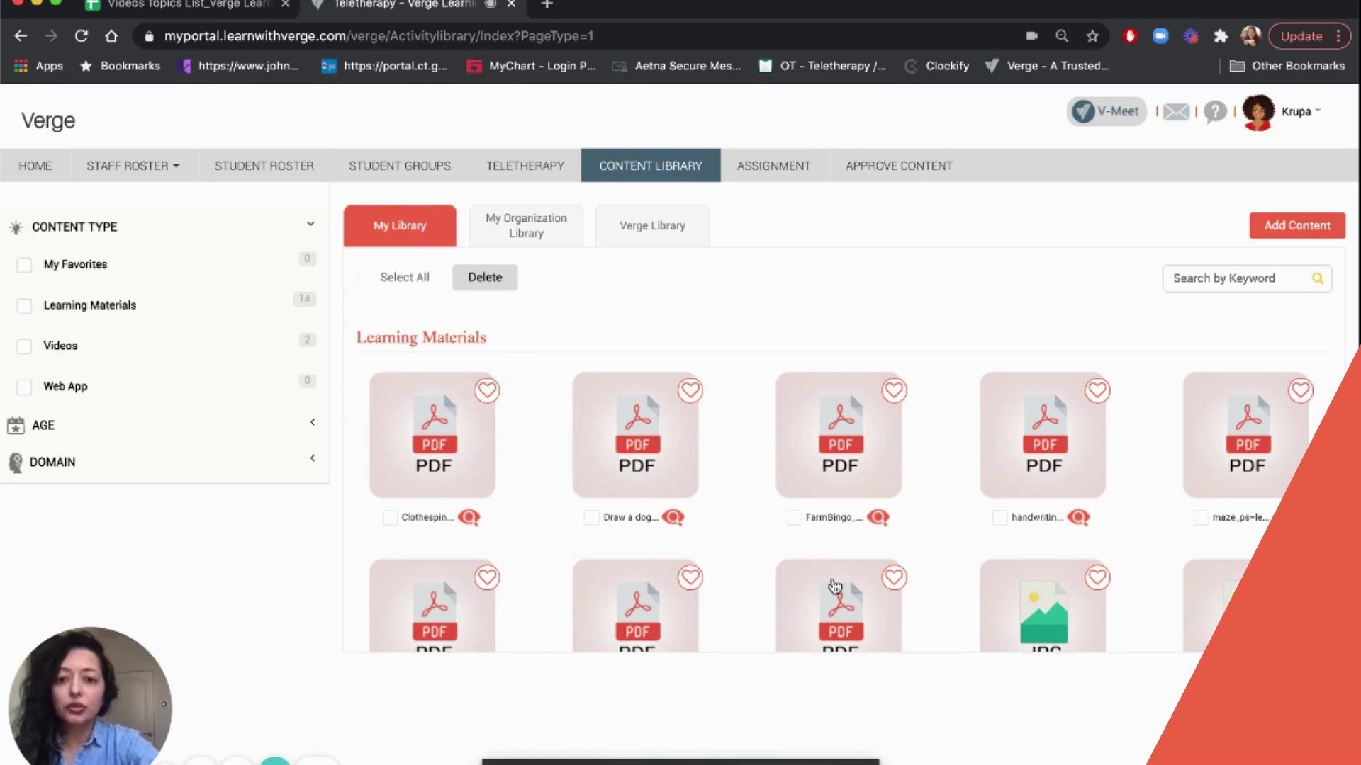
scroll(835, 585, "down", 2)
scroll(834, 585, "up", 2)
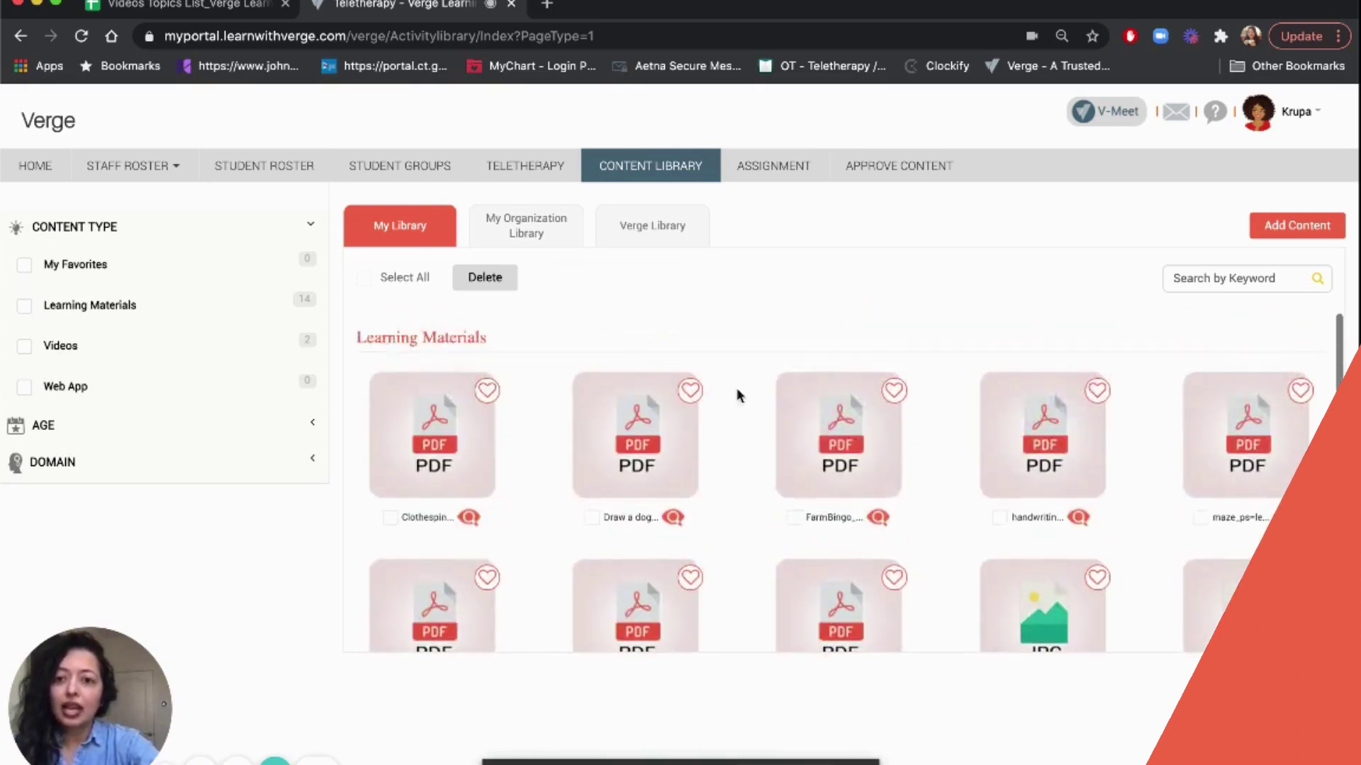
left_click(522, 228)
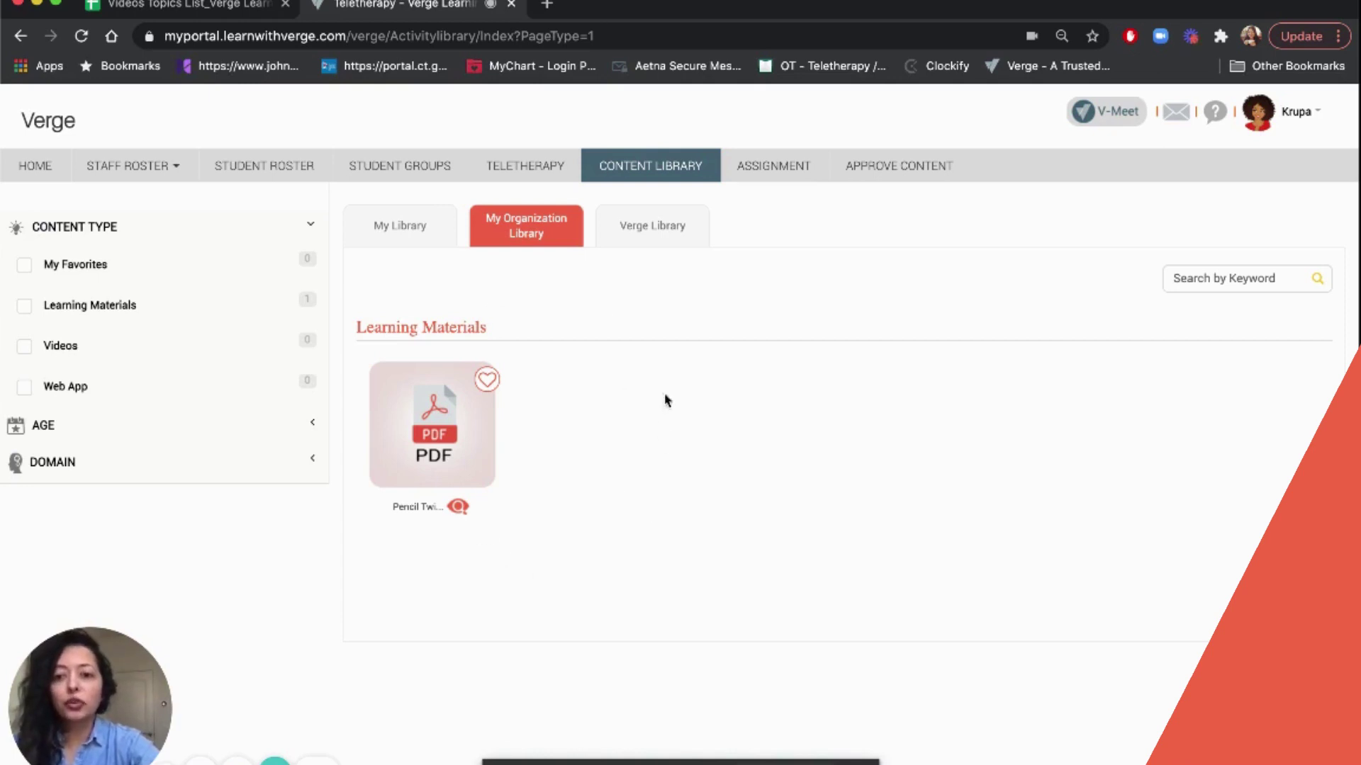
Browse the learning materials offered in the Verge Library.
left_click(663, 224)
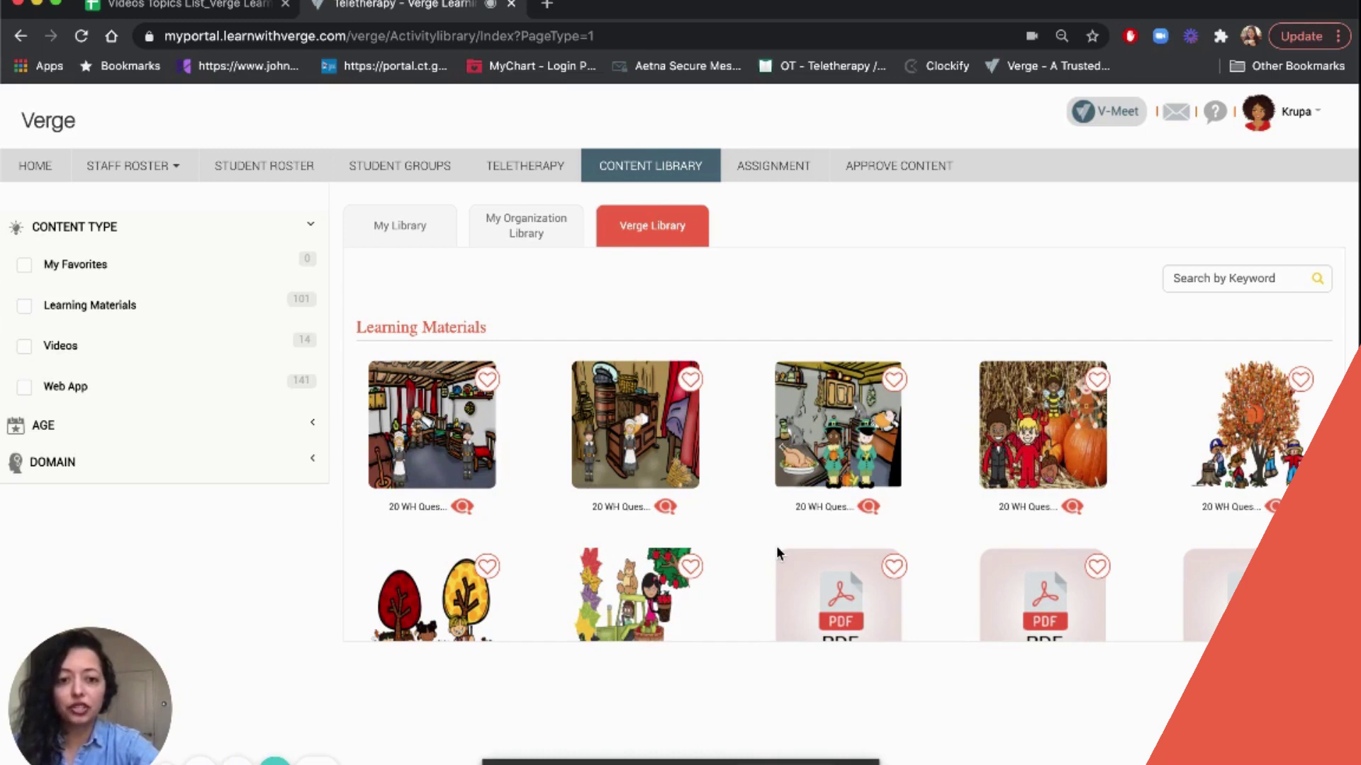
scroll(776, 546, "down", 10)
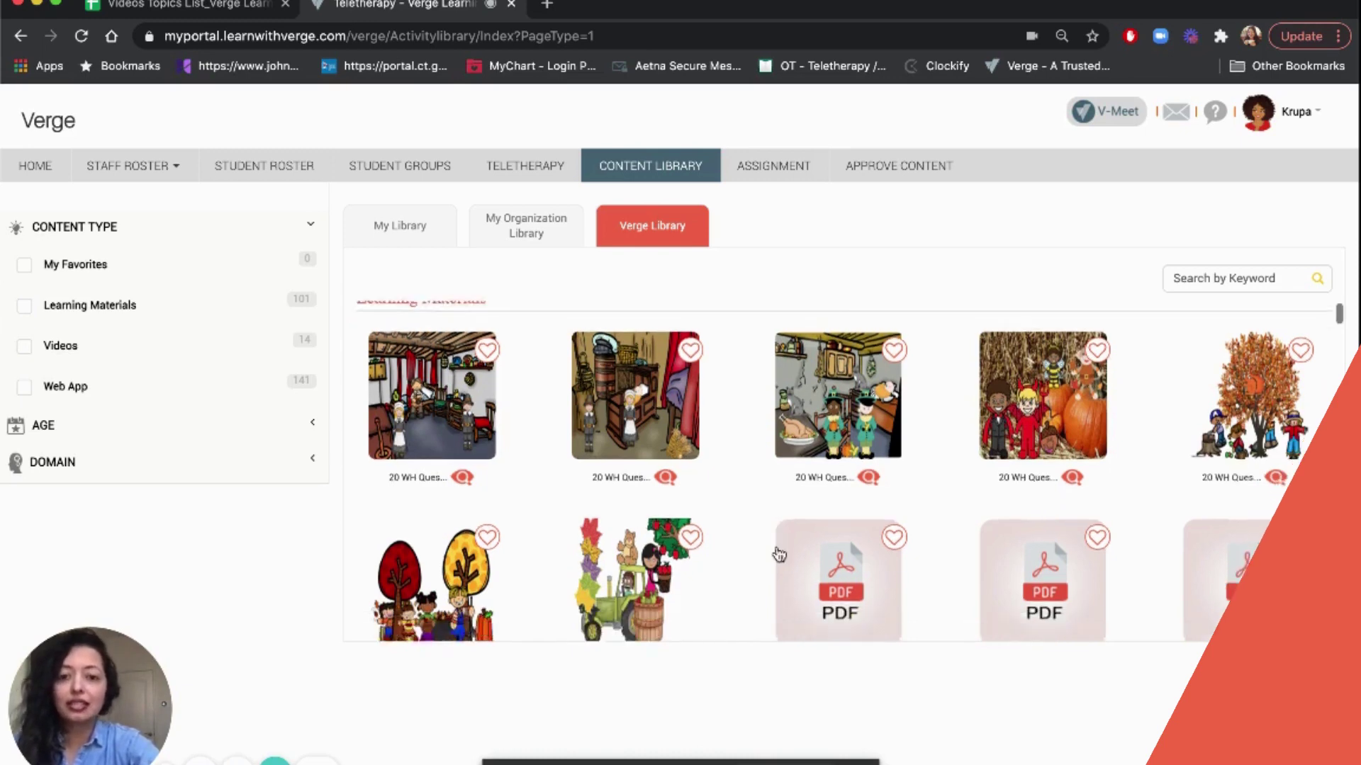
scroll(779, 555, "down", 10)
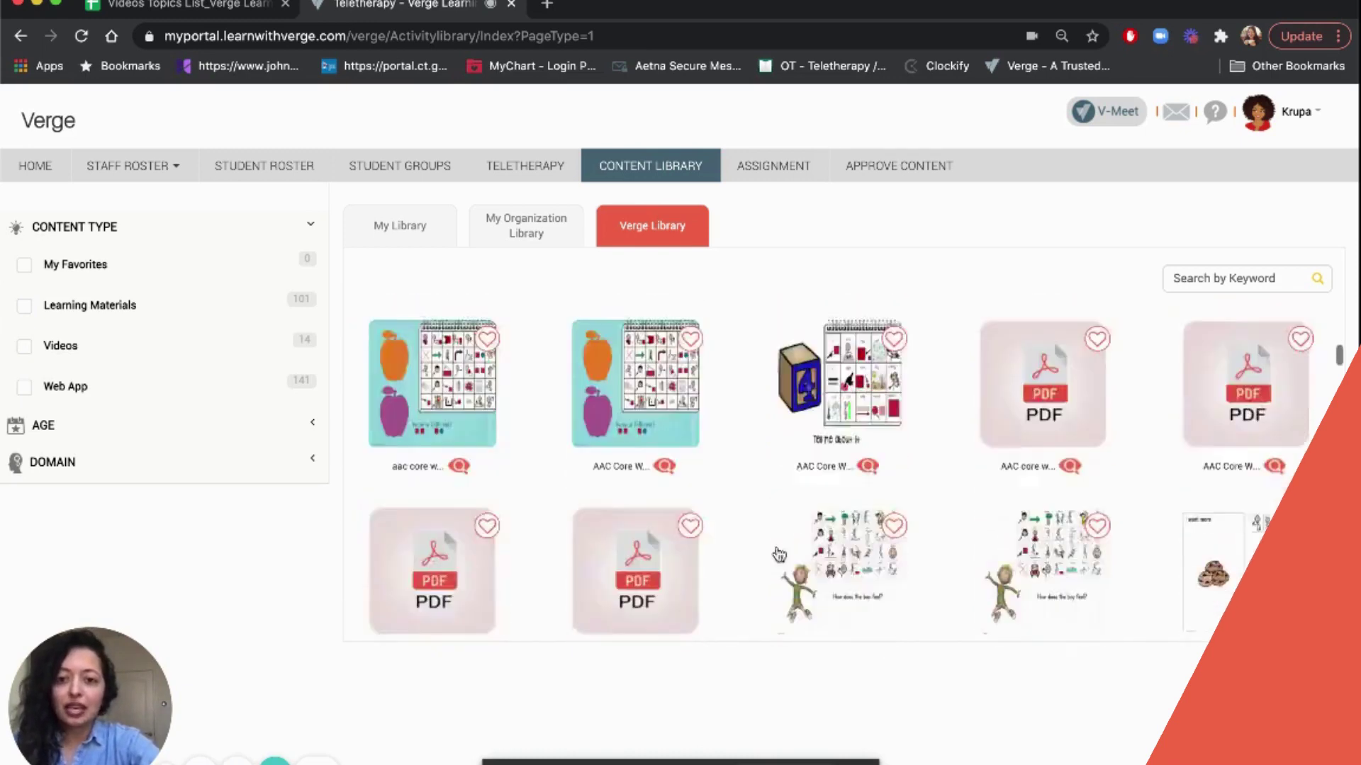
scroll(1119, 390, "up", 5)
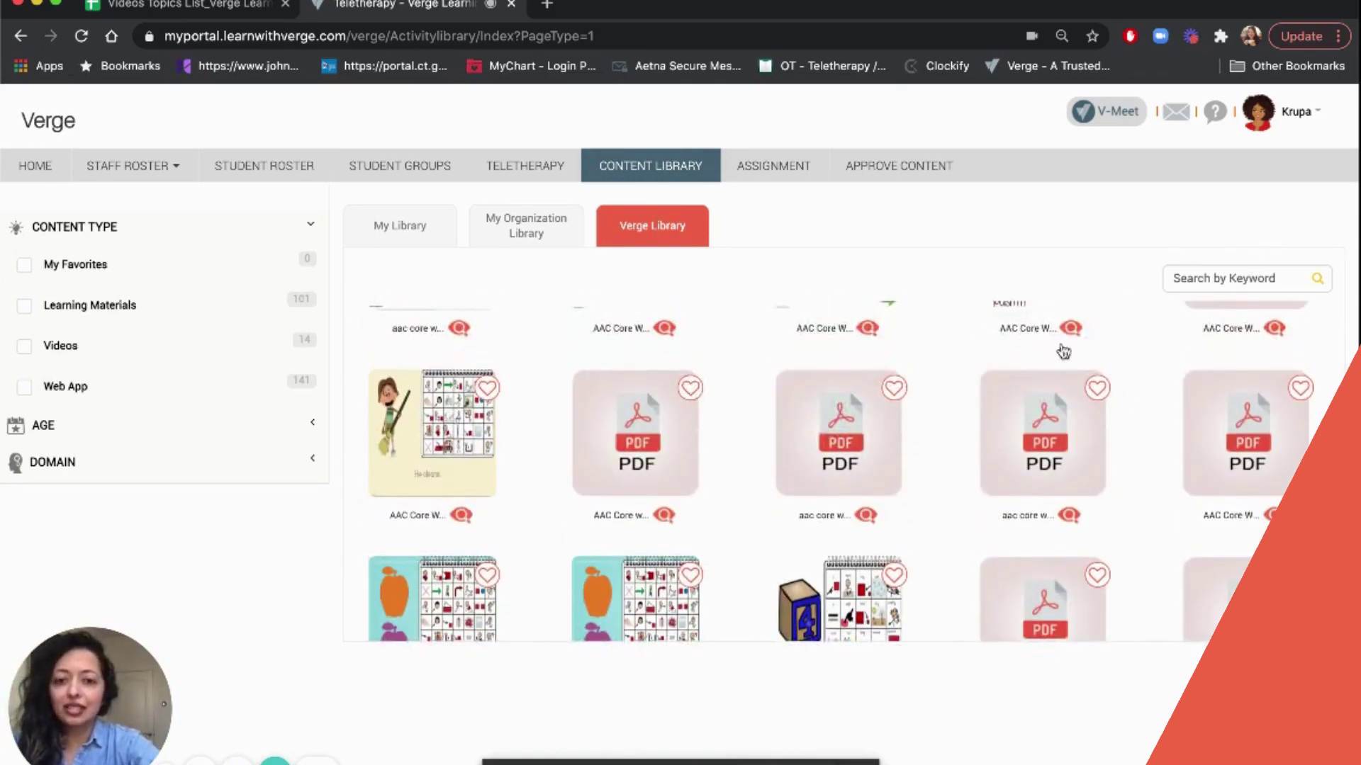
Search the Verge Library for the keyword "AAC" and look over the matching materials.
left_click(1231, 277)
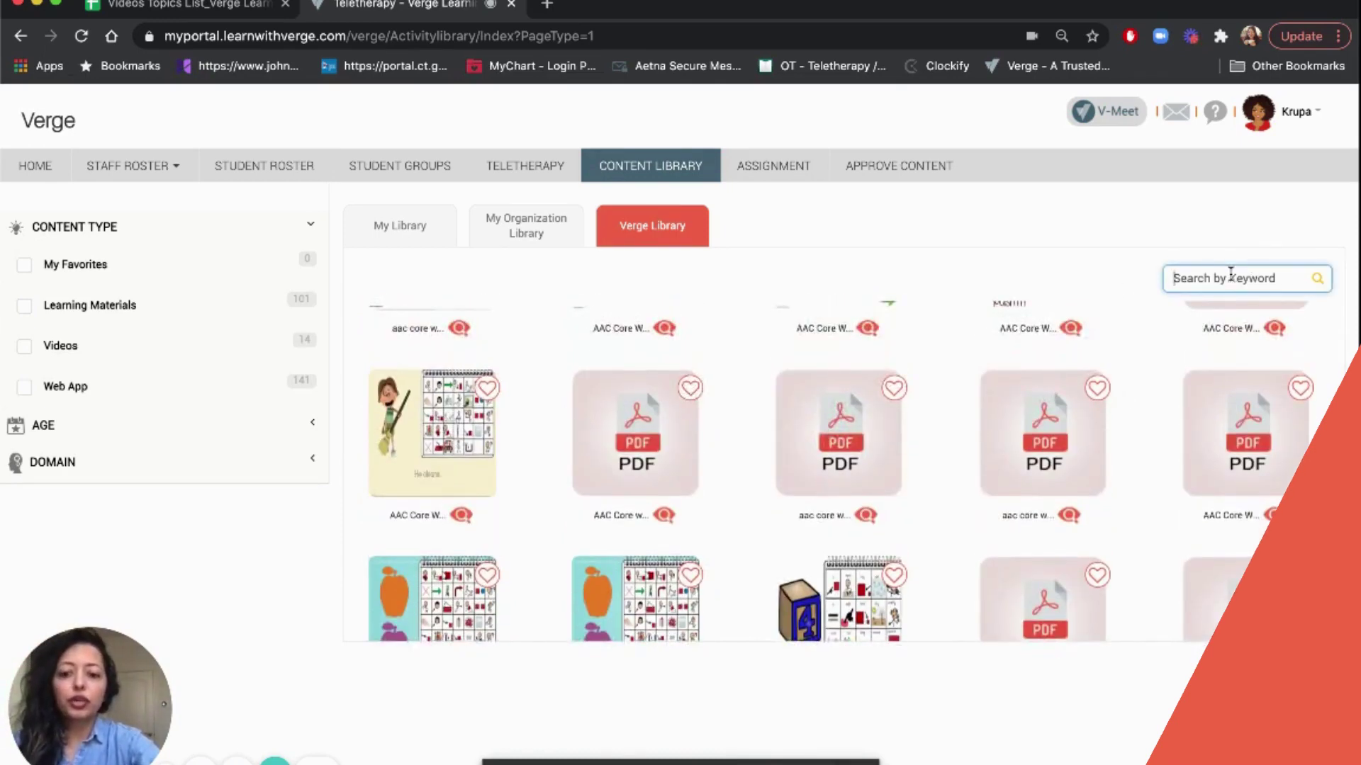
type("AAC")
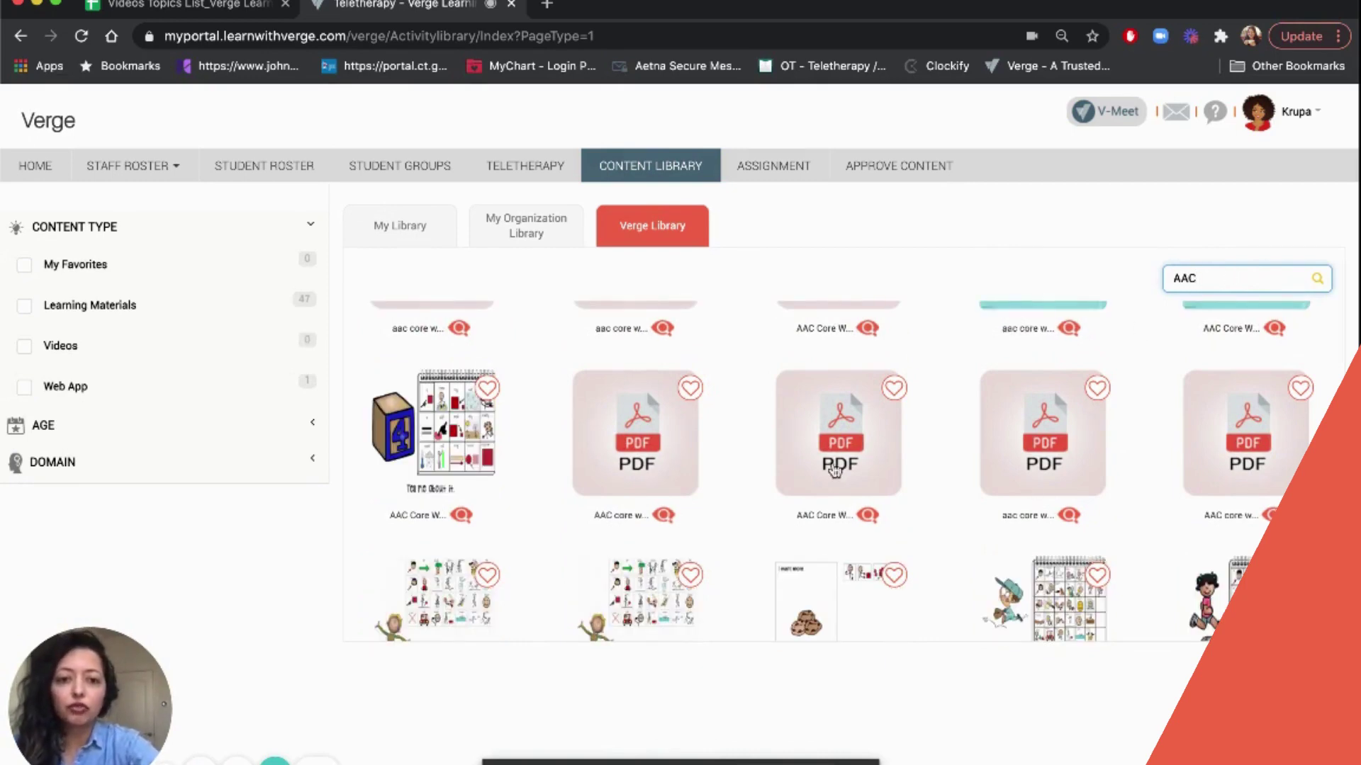
scroll(957, 411, "up", 2)
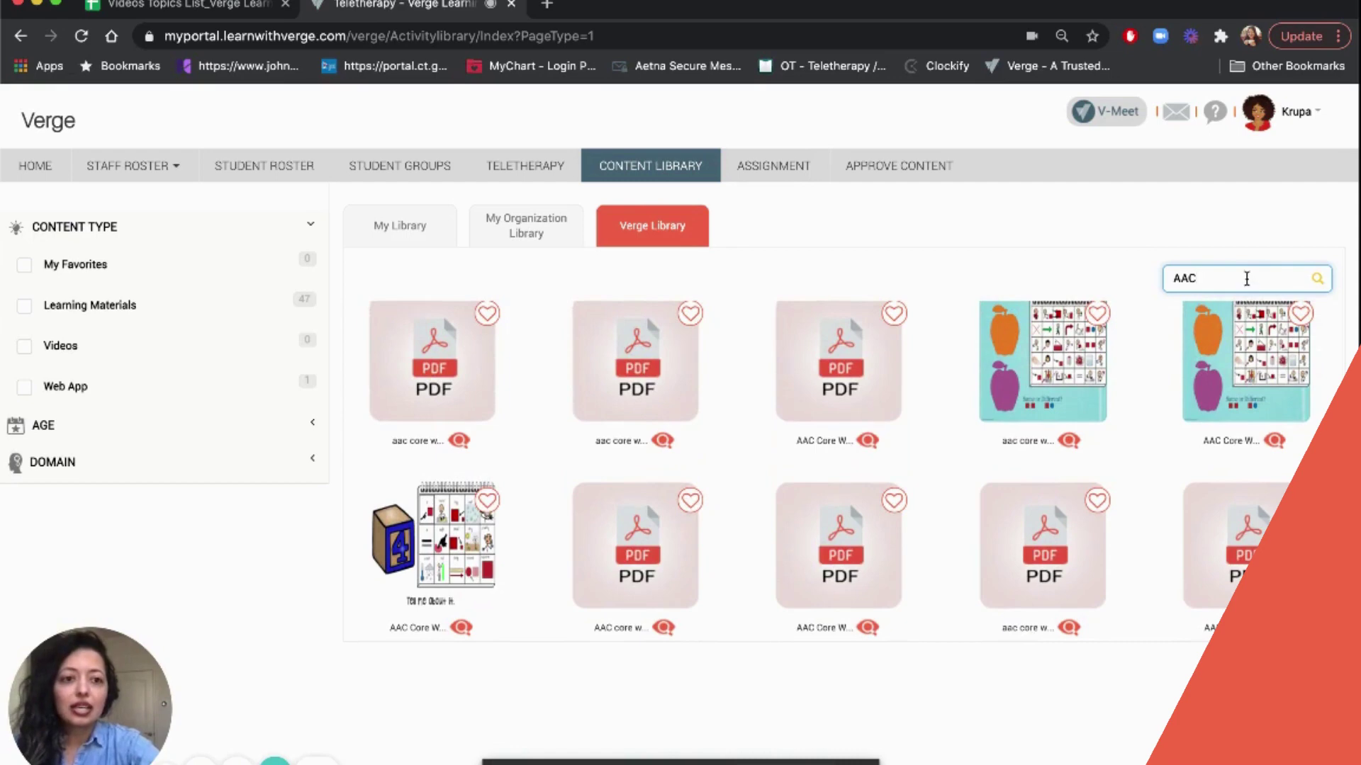
scroll(618, 506, "up", 5)
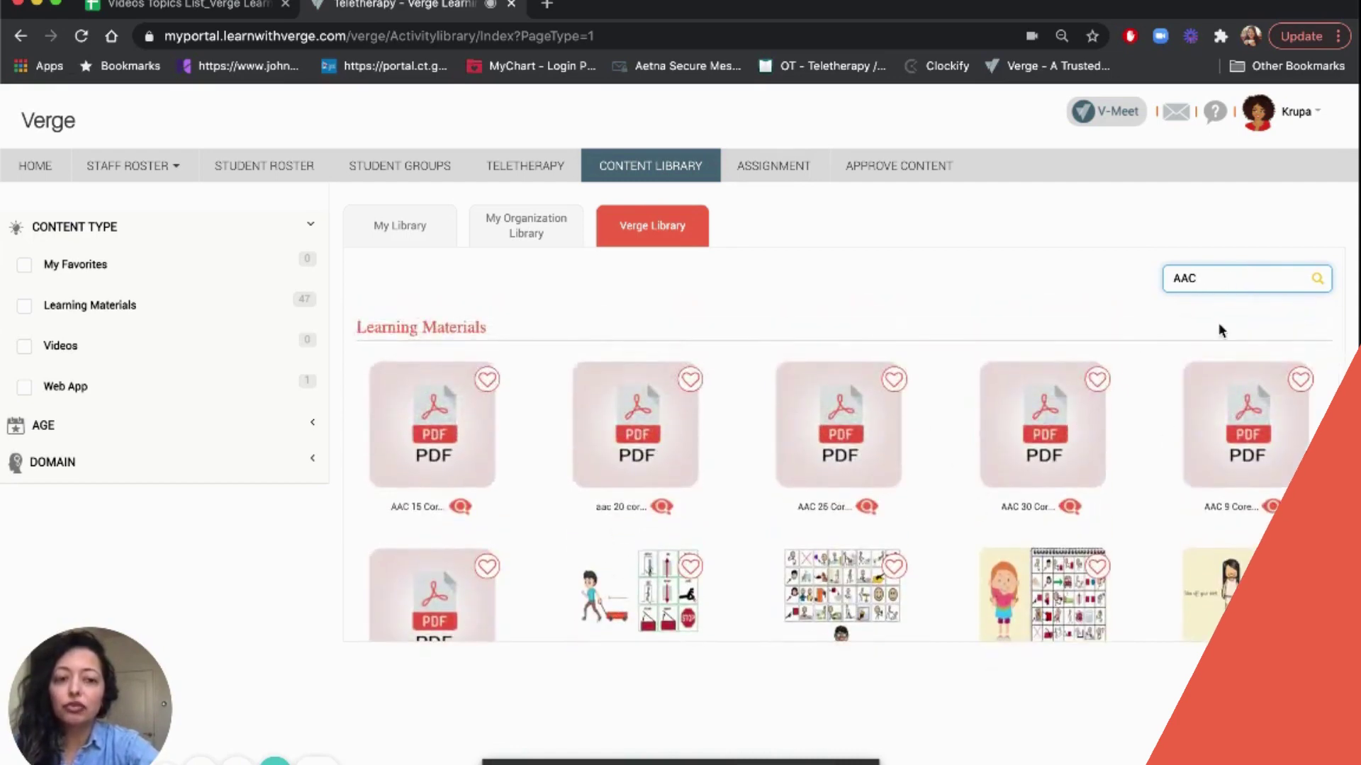
left_click_drag(1245, 275, 1163, 274)
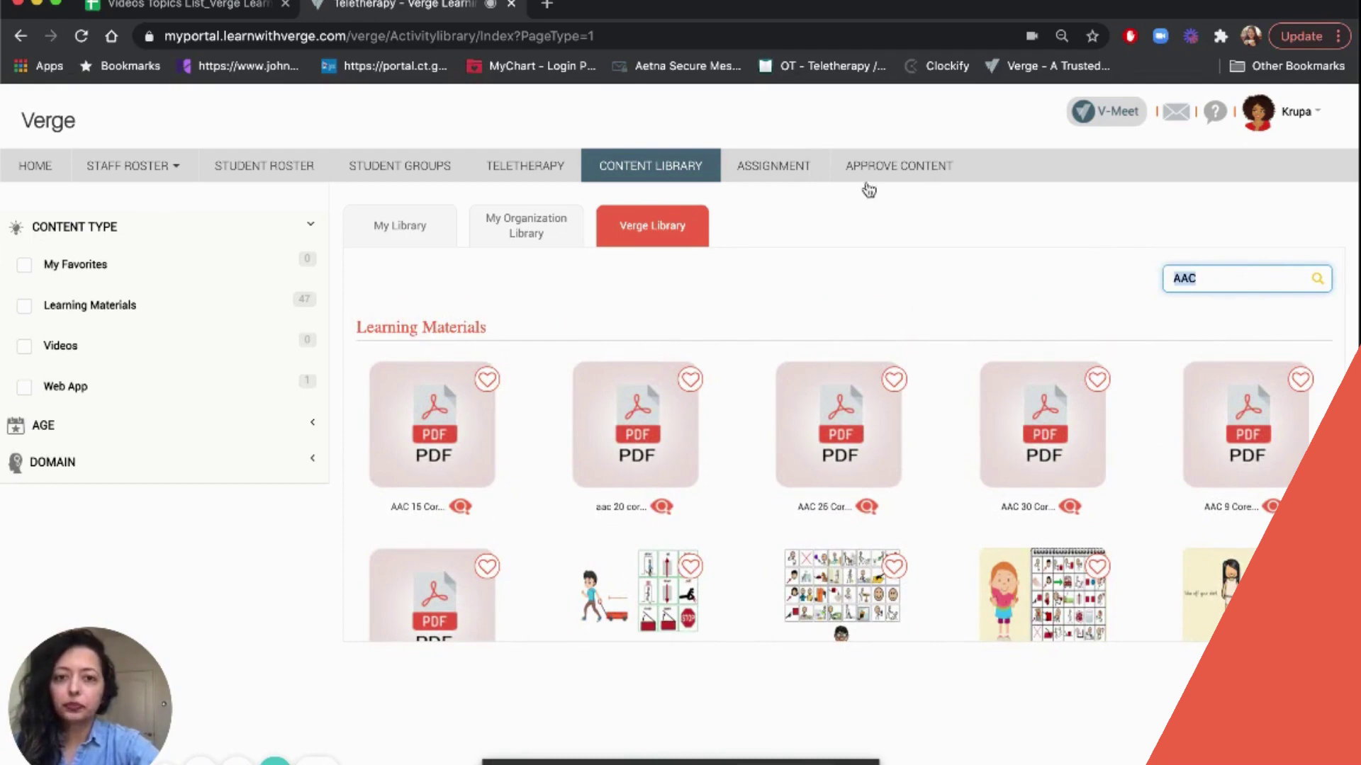
View the assignments page and look over the assignments listed for all students and statuses.
left_click(774, 167)
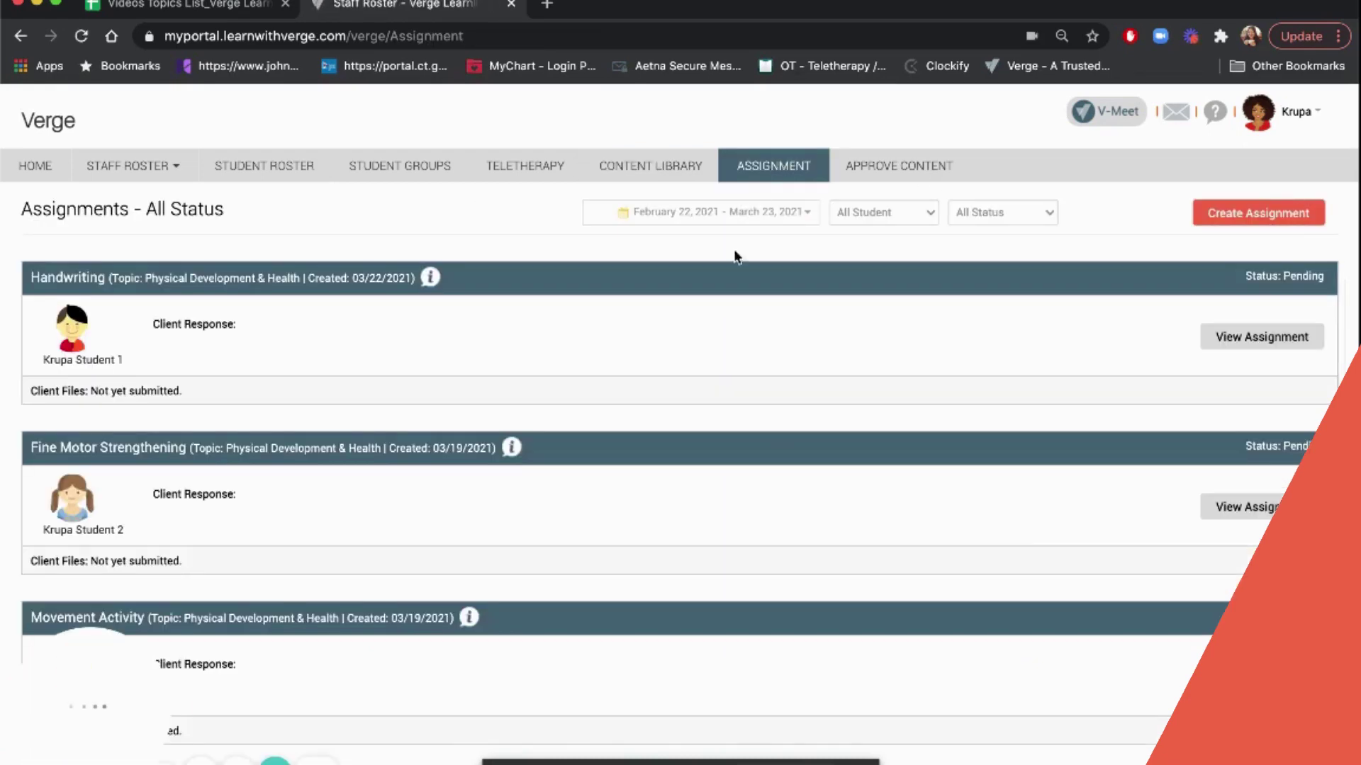
scroll(753, 435, "down", 1)
scroll(753, 435, "up", 1)
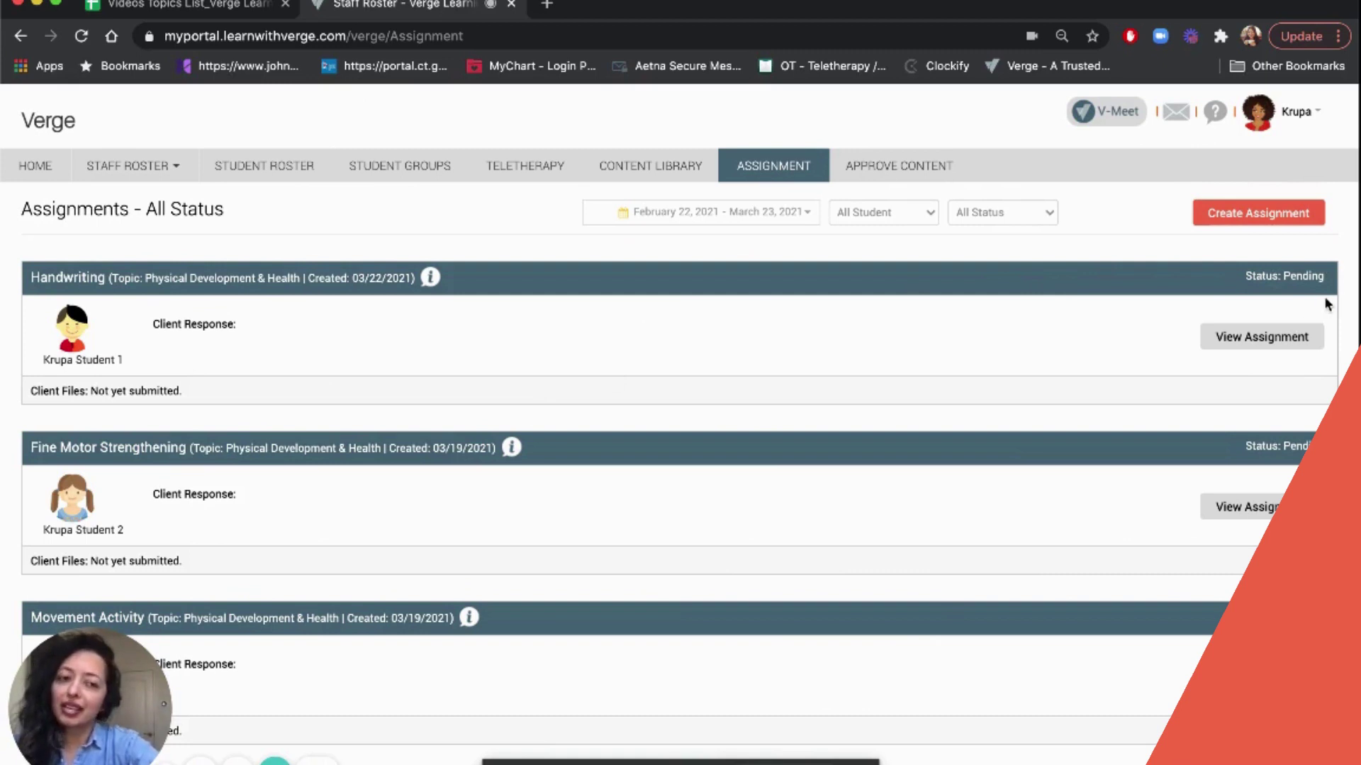
View the details of the pending Handwriting assignment, then return to the list of all assignments.
left_click(1280, 346)
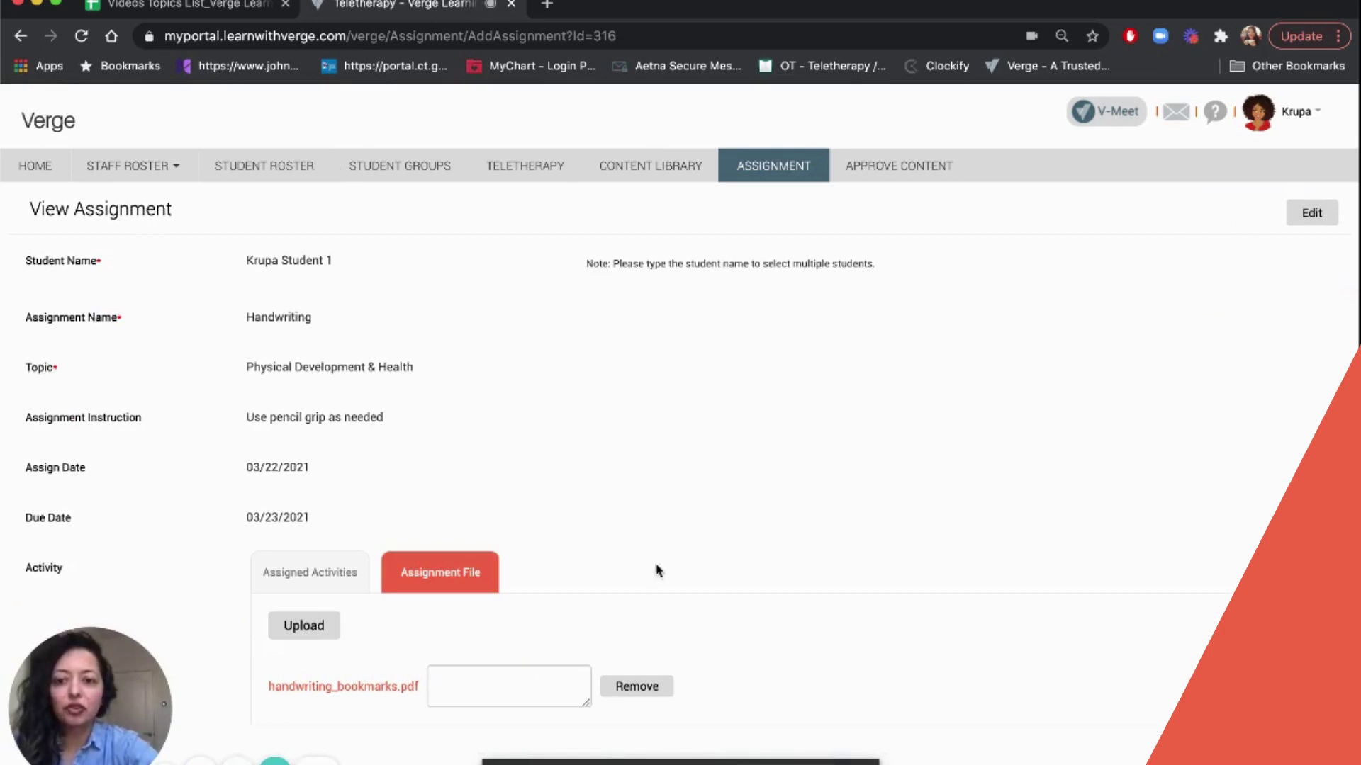
left_click(21, 36)
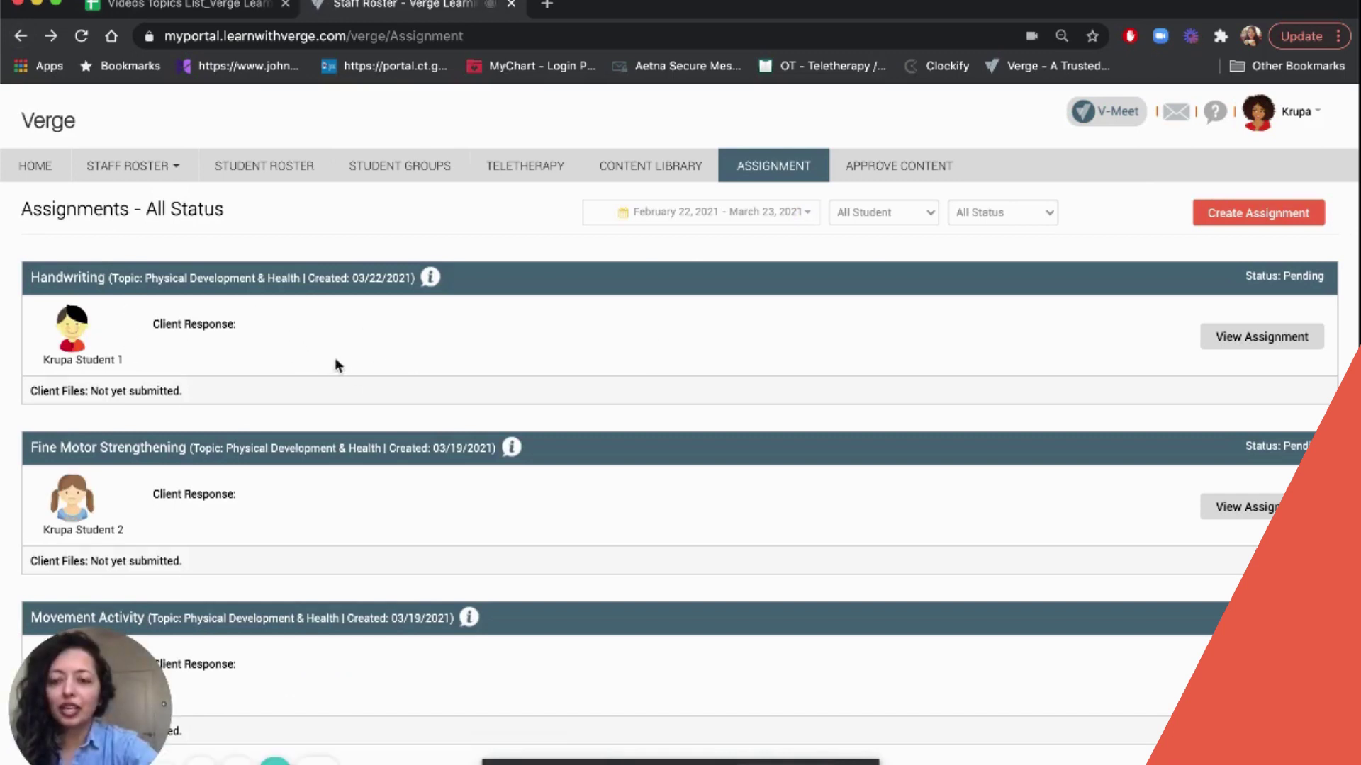
mouse_move(429, 291)
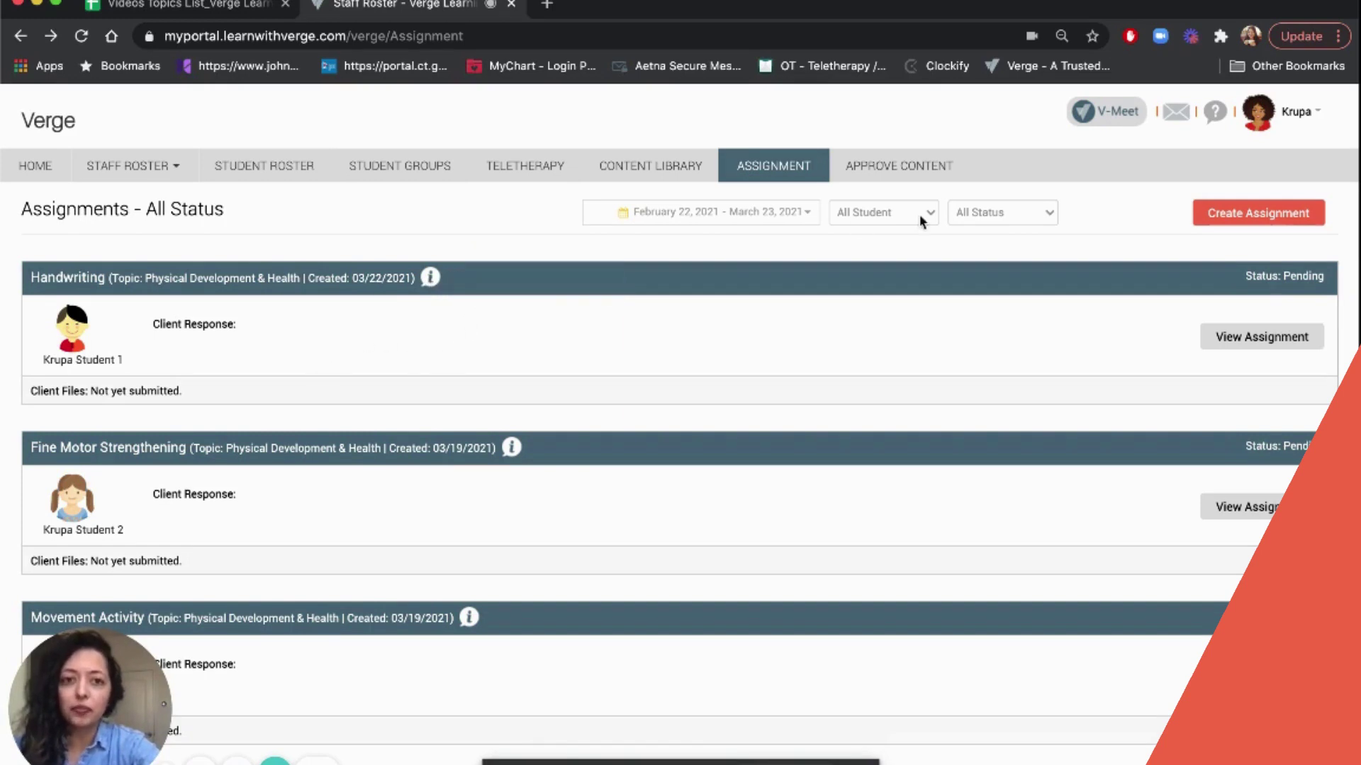
Look over the staff content awaiting review and approval, followed by the received messages in the Message Center.
left_click(897, 173)
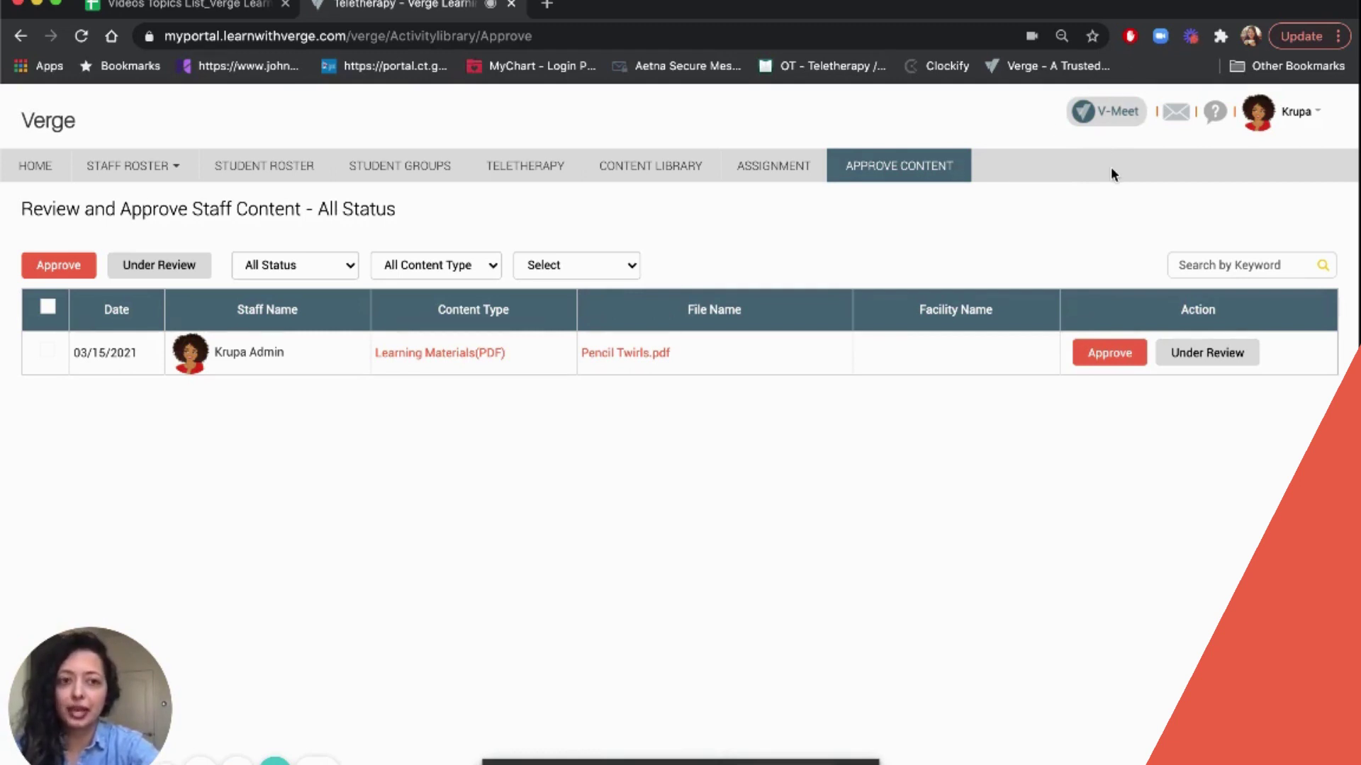
left_click(1176, 124)
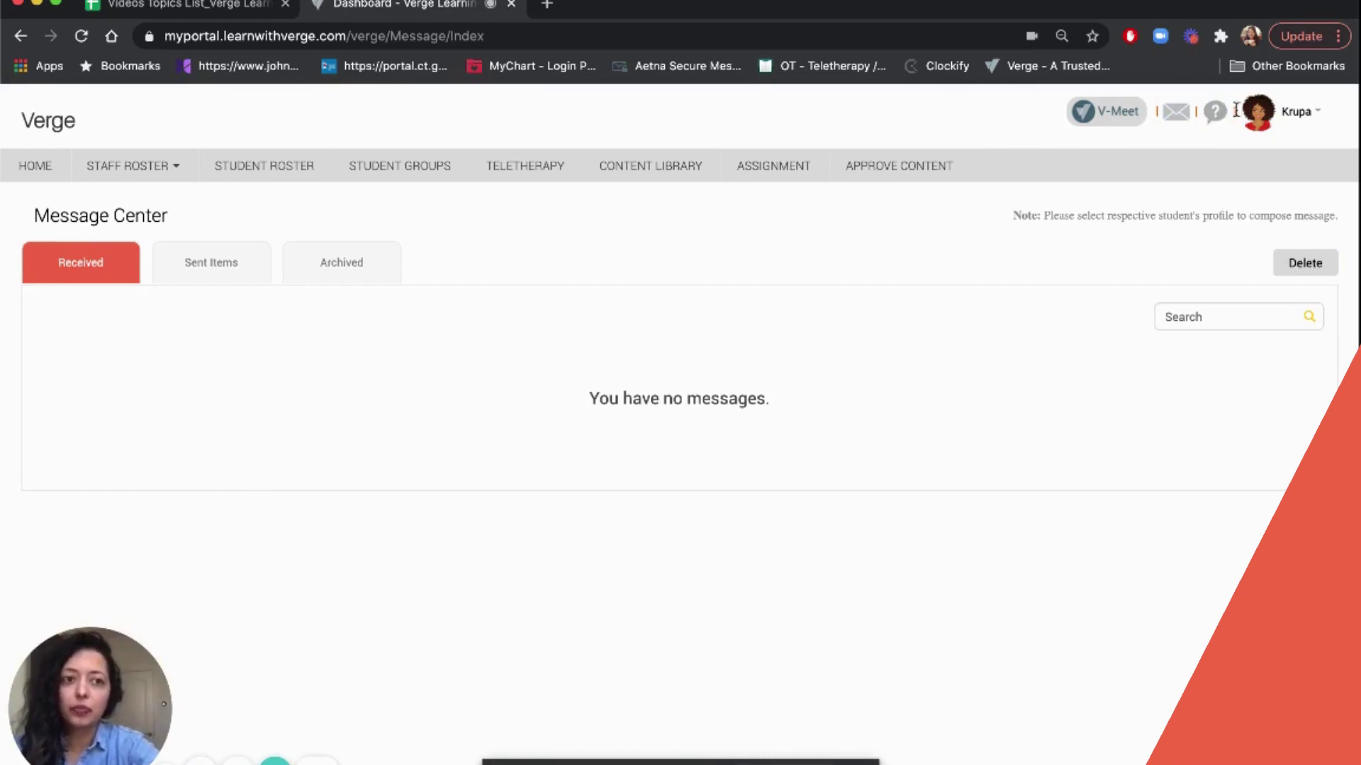
Look over the account management settings: the personal profile, the organization's account profile and its login page.
left_click(1304, 114)
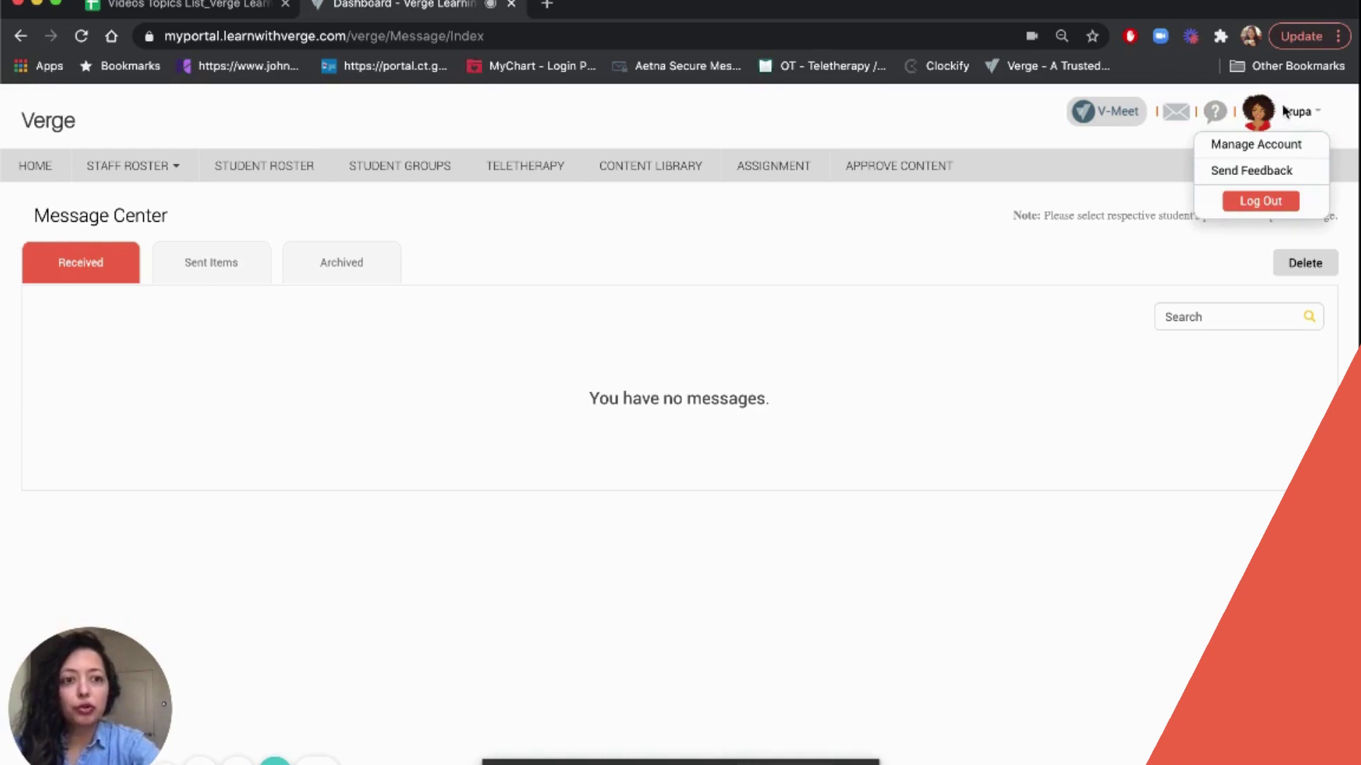
left_click(1285, 146)
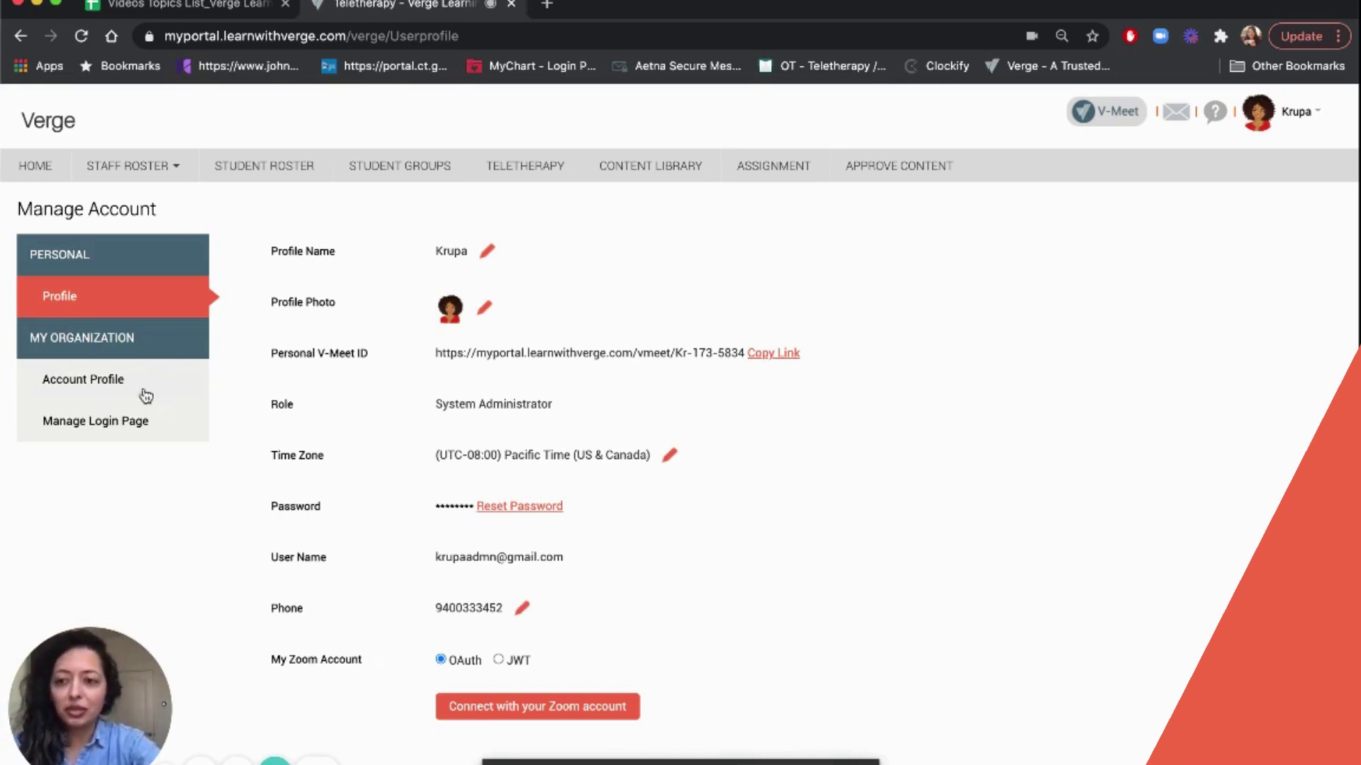
left_click(103, 381)
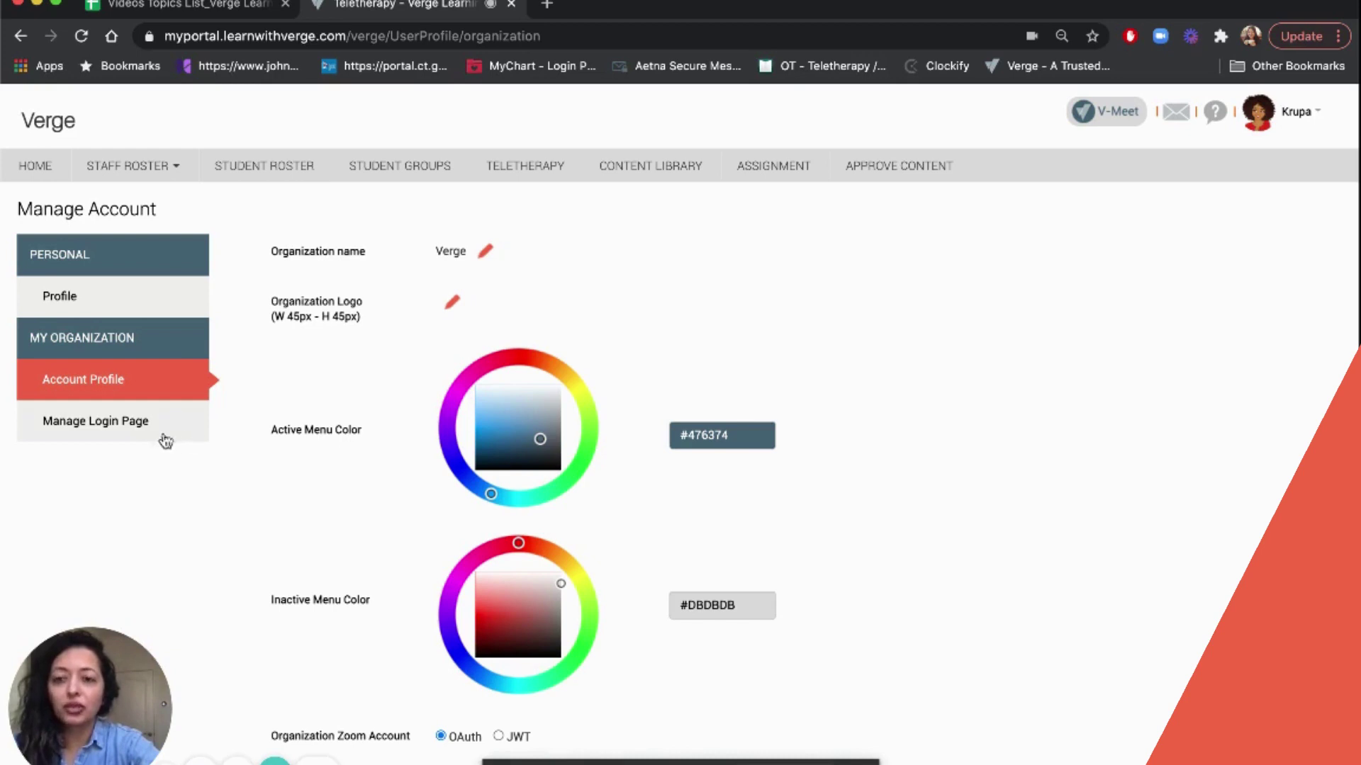
left_click(140, 423)
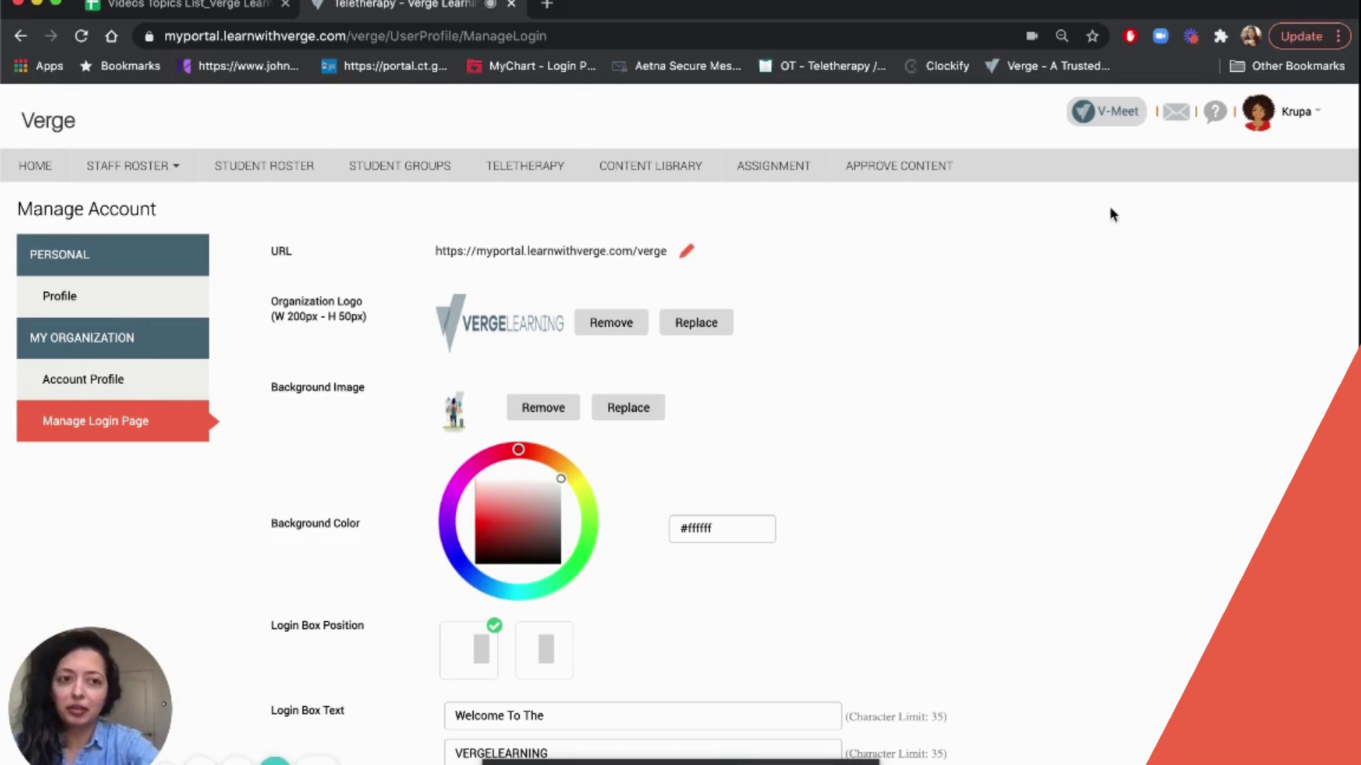
left_click(275, 762)
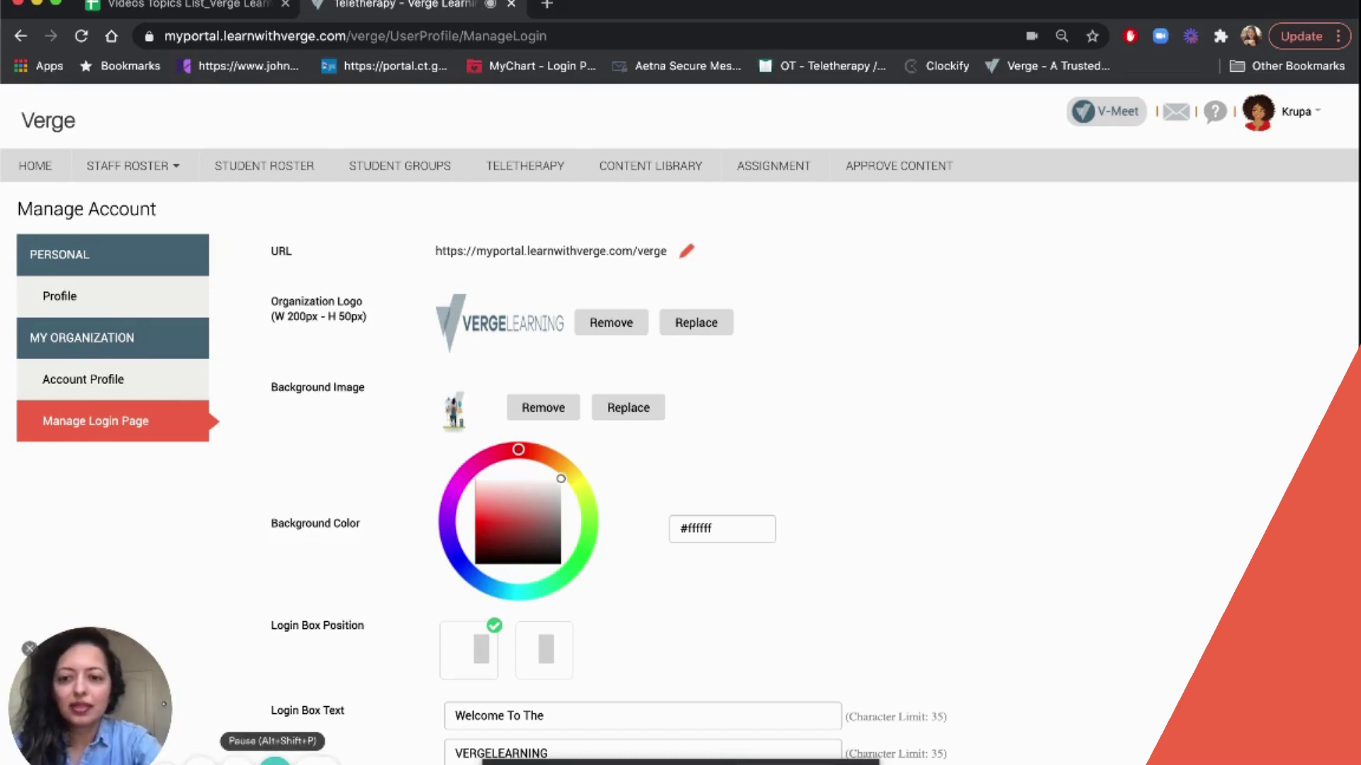